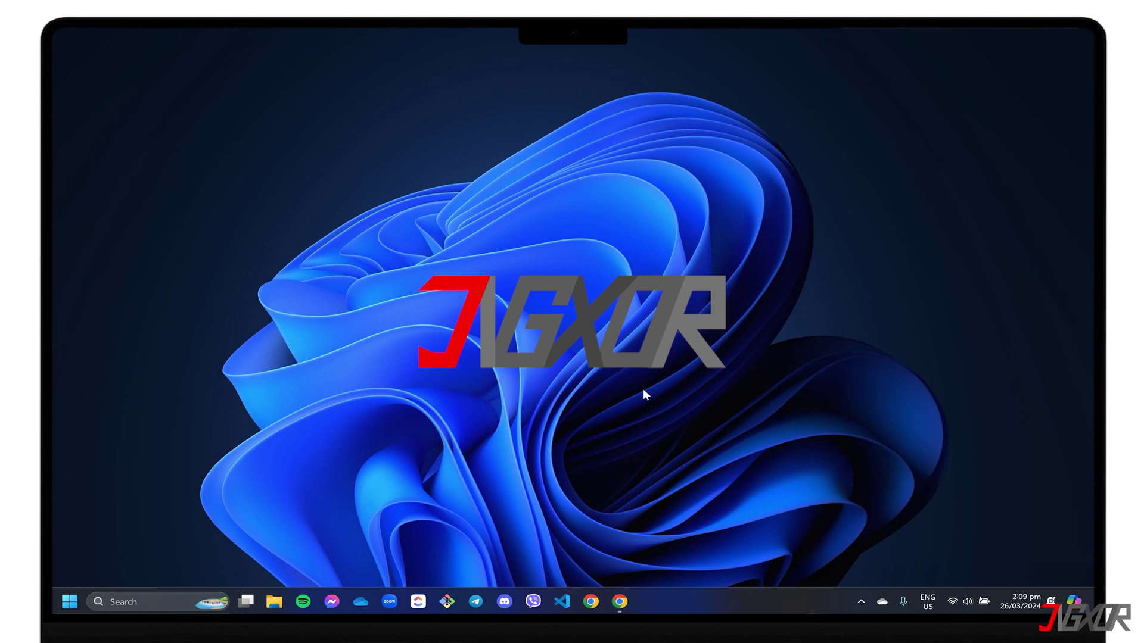
- Browse the HandBrake website's carousel in Chrome, then minimize the browser
left_click(619, 602)
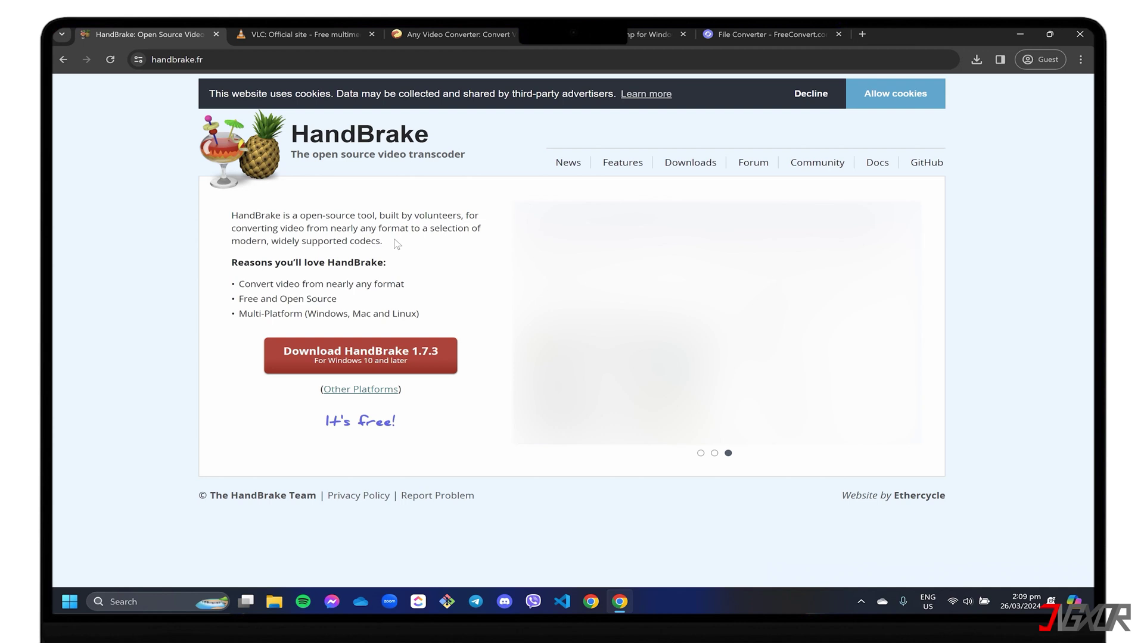
left_click(701, 454)
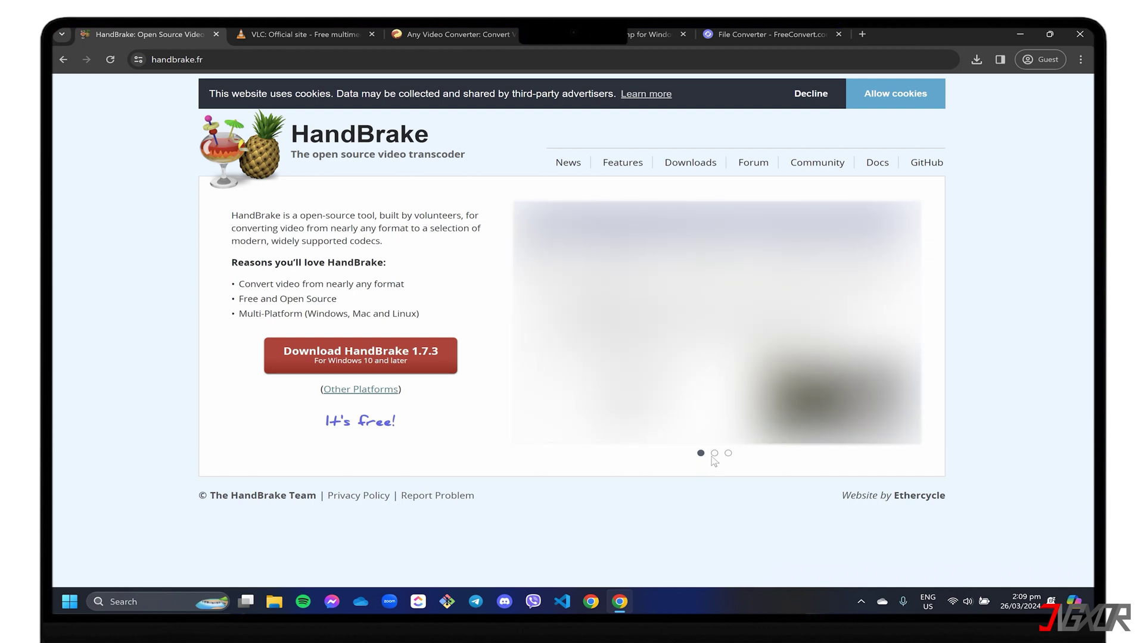
left_click(714, 455)
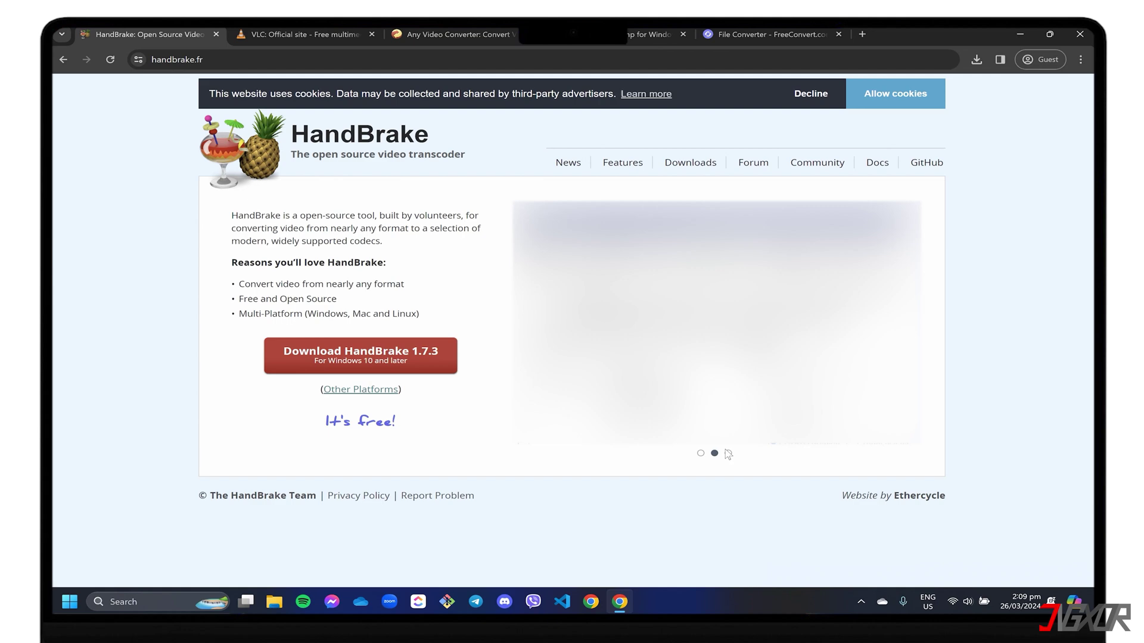
left_click(1023, 33)
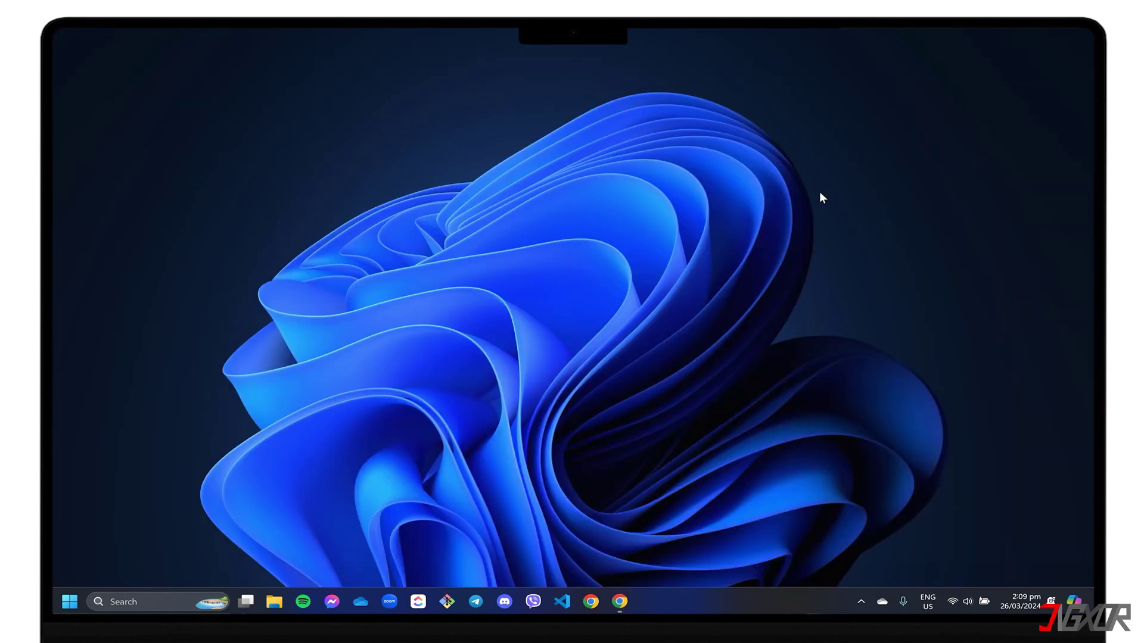
- Search for 'handbrake' and launch it from the search results
key("super")
type("handbrake")
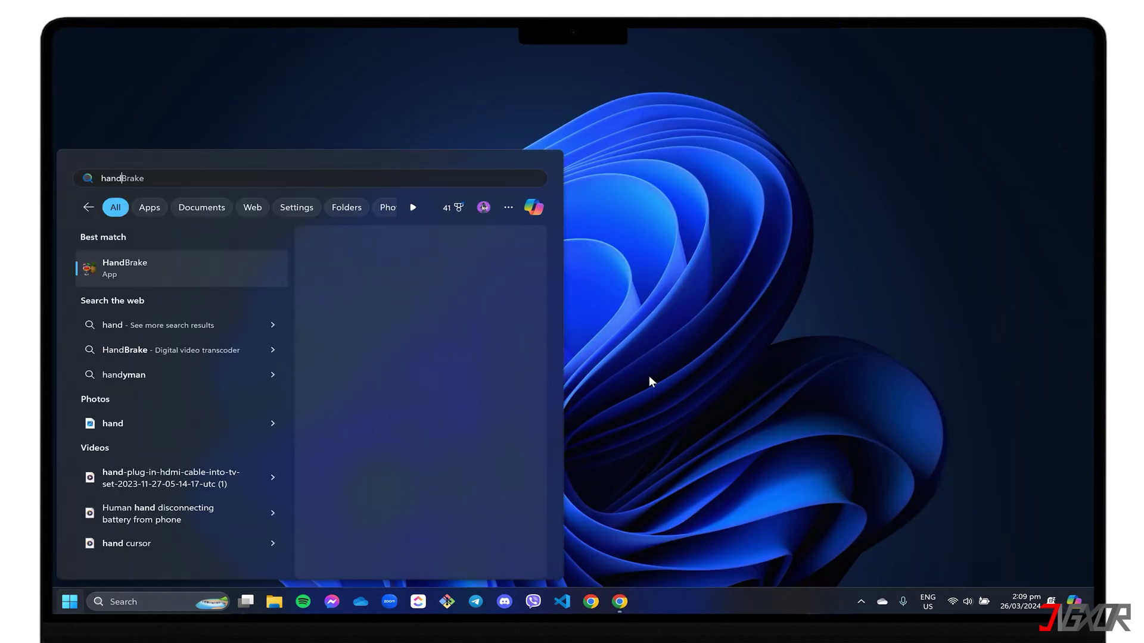
key("Return")
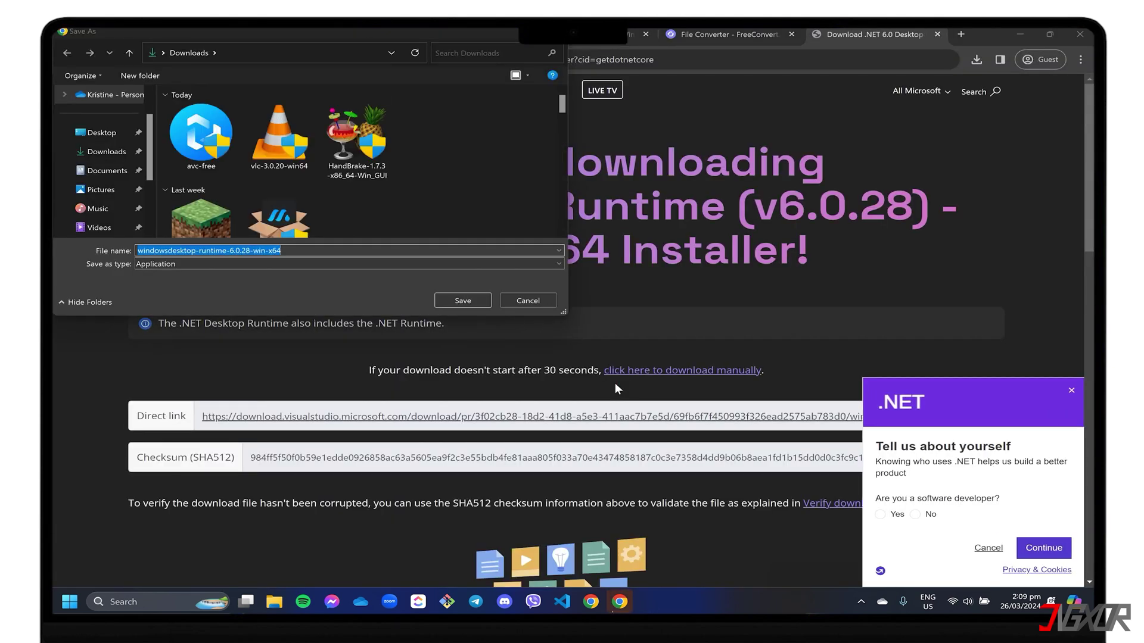
- Save, run and install the .NET 6.0 Desktop Runtime 6.0.28 x64, then close the installer
left_click(483, 299)
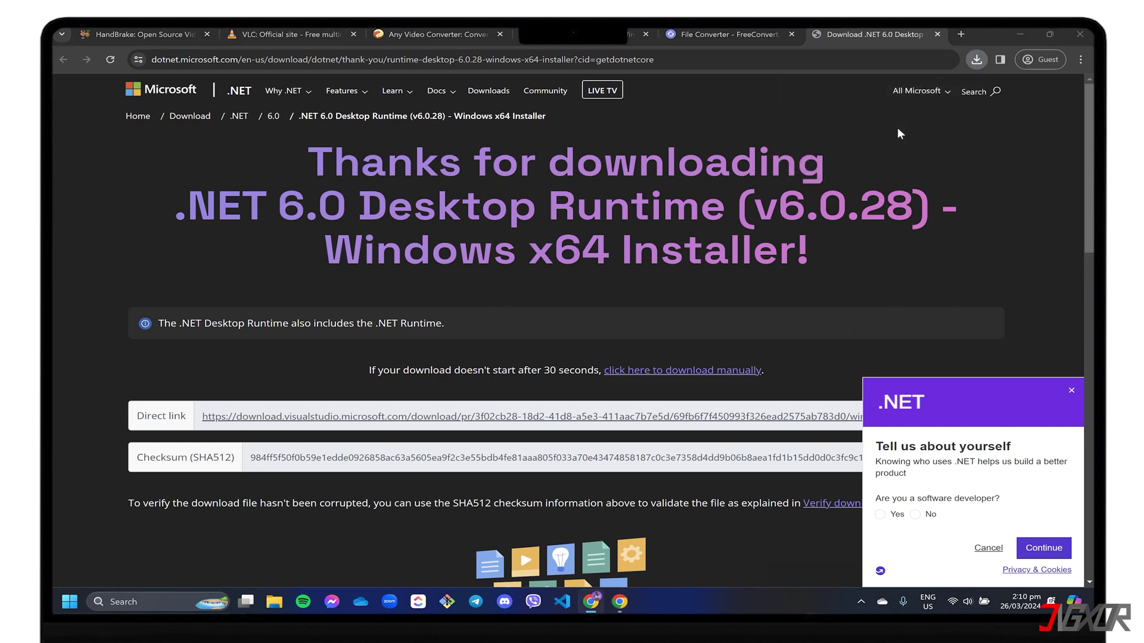
left_click(1022, 33)
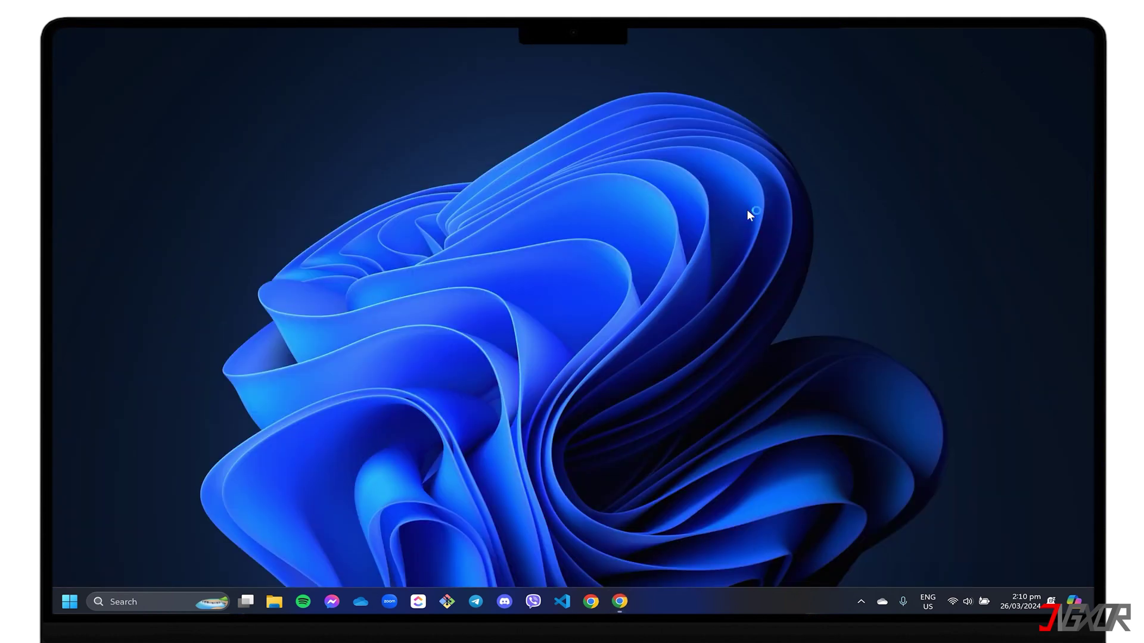
left_click(665, 426)
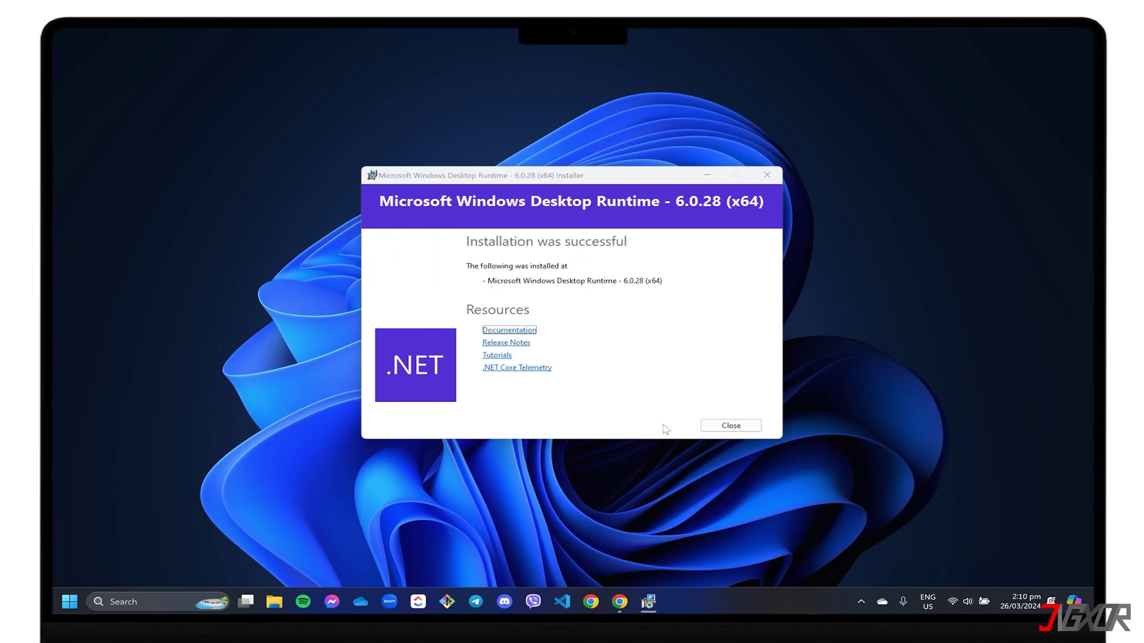
left_click(719, 426)
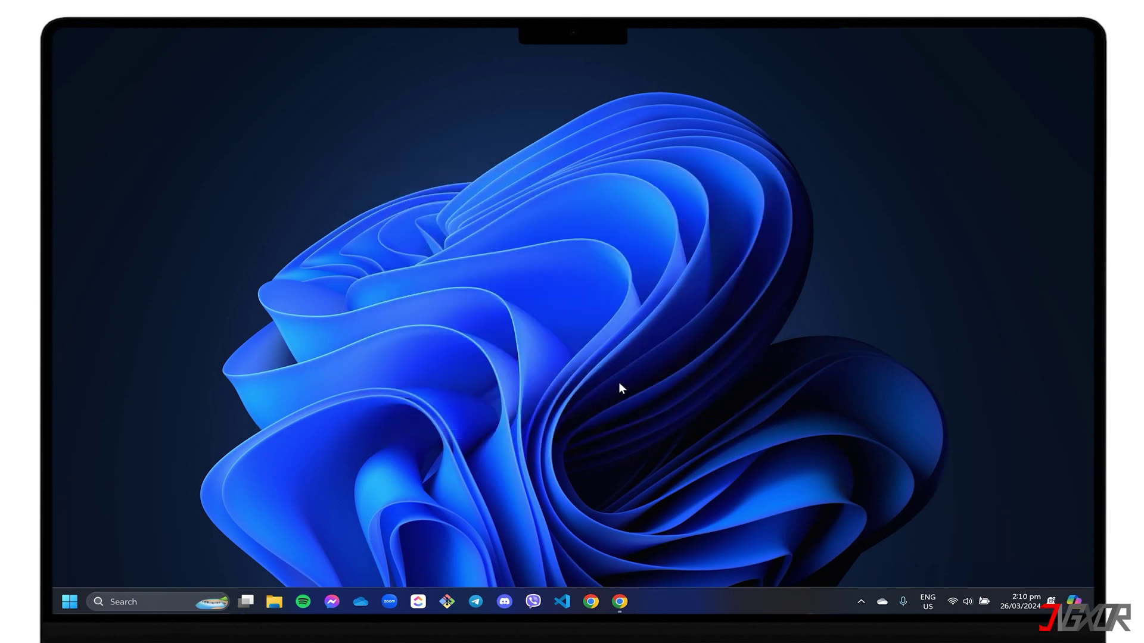
- Launch HandBrake via search and open Video_1 from Media Collection as a single source file
key("super")
type("hand")
key("Return")
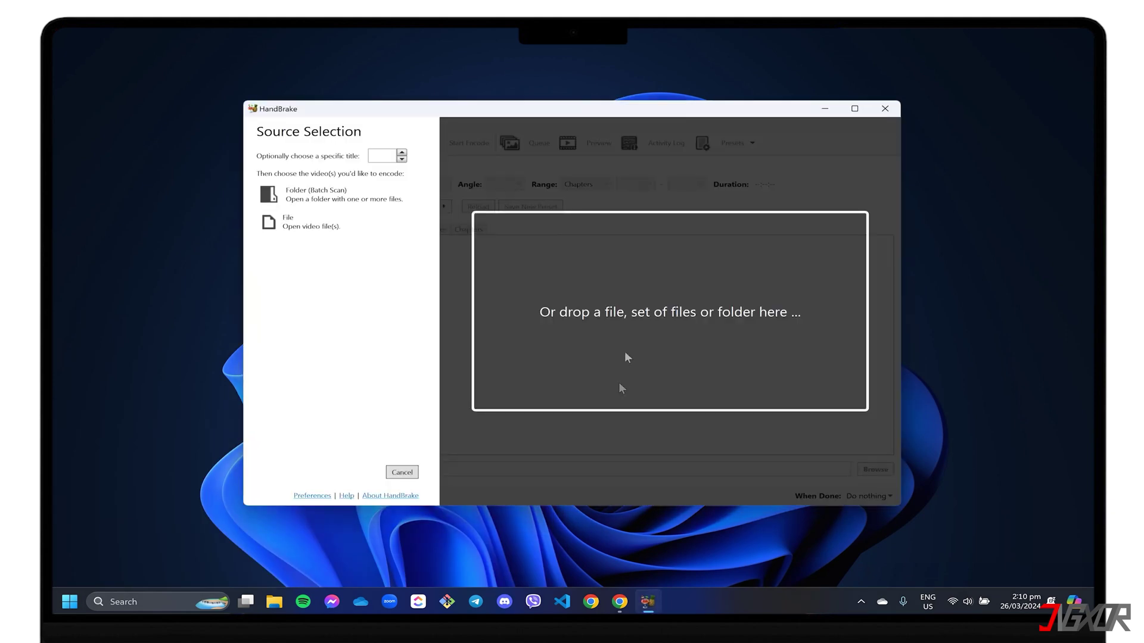
left_click(351, 221)
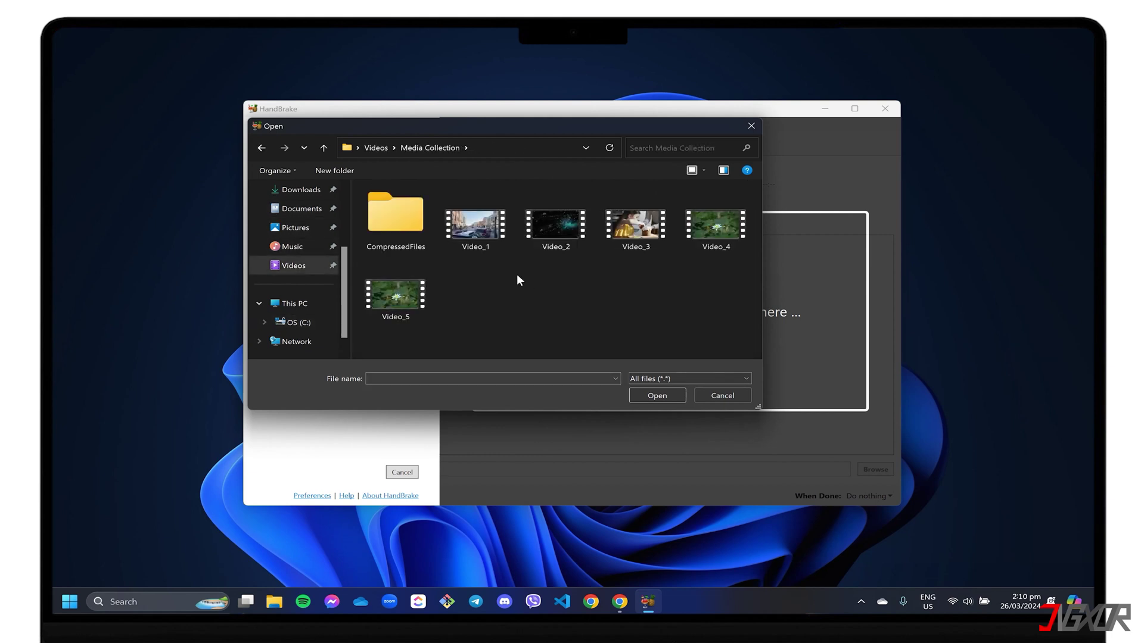
double_click(467, 230)
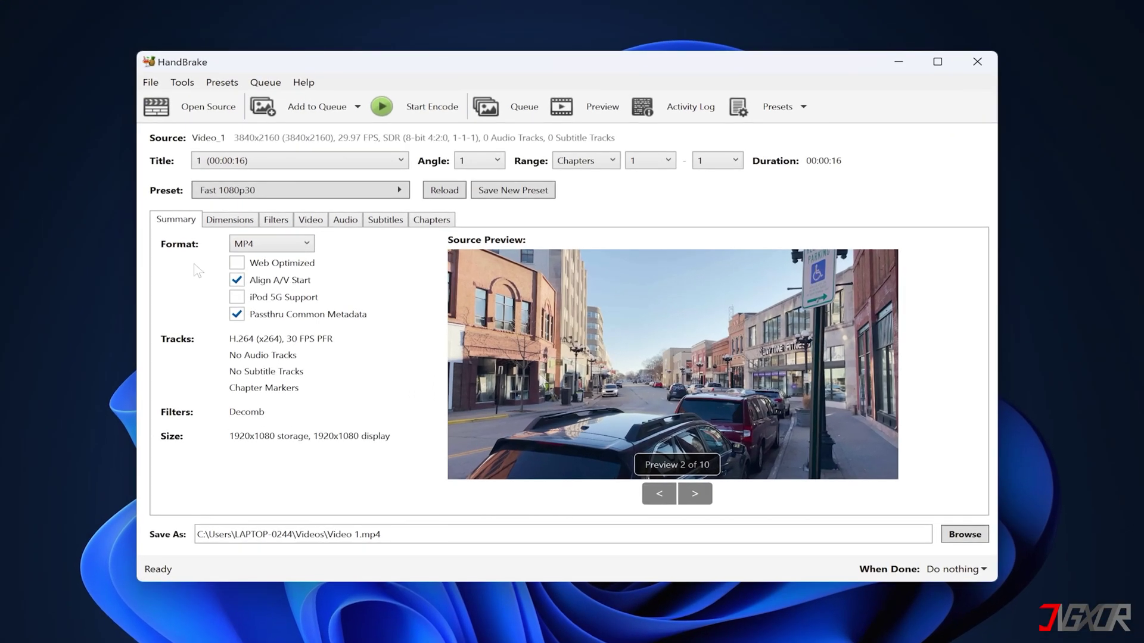
- Leave the preset on Fast 1080p30 and enable Web Optimized for the MP4 output
left_click(401, 190)
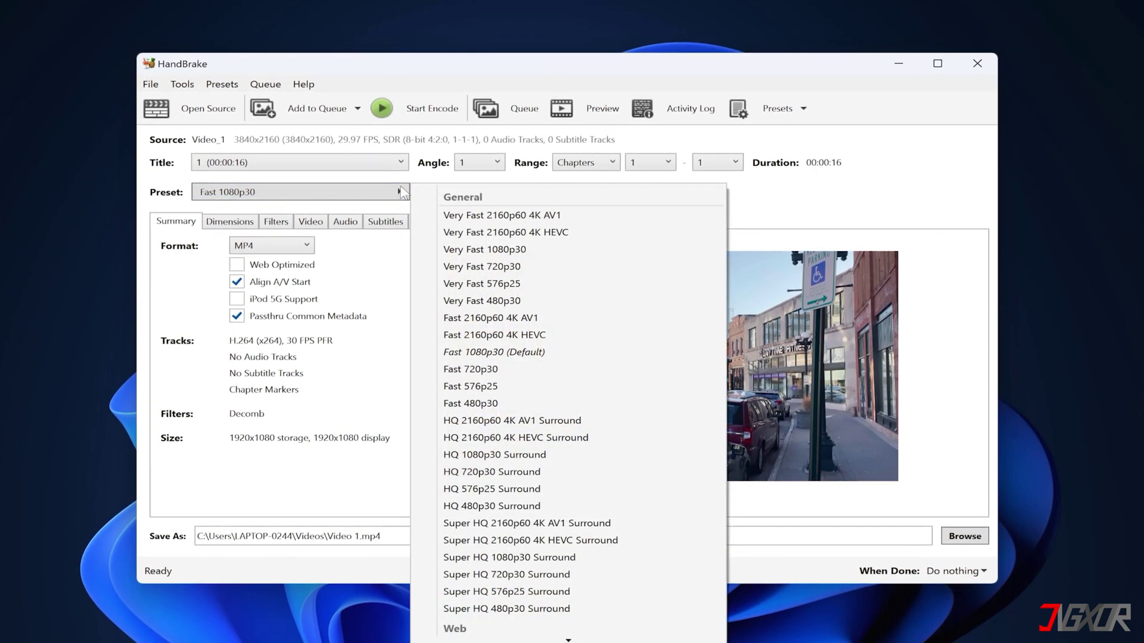
left_click(191, 292)
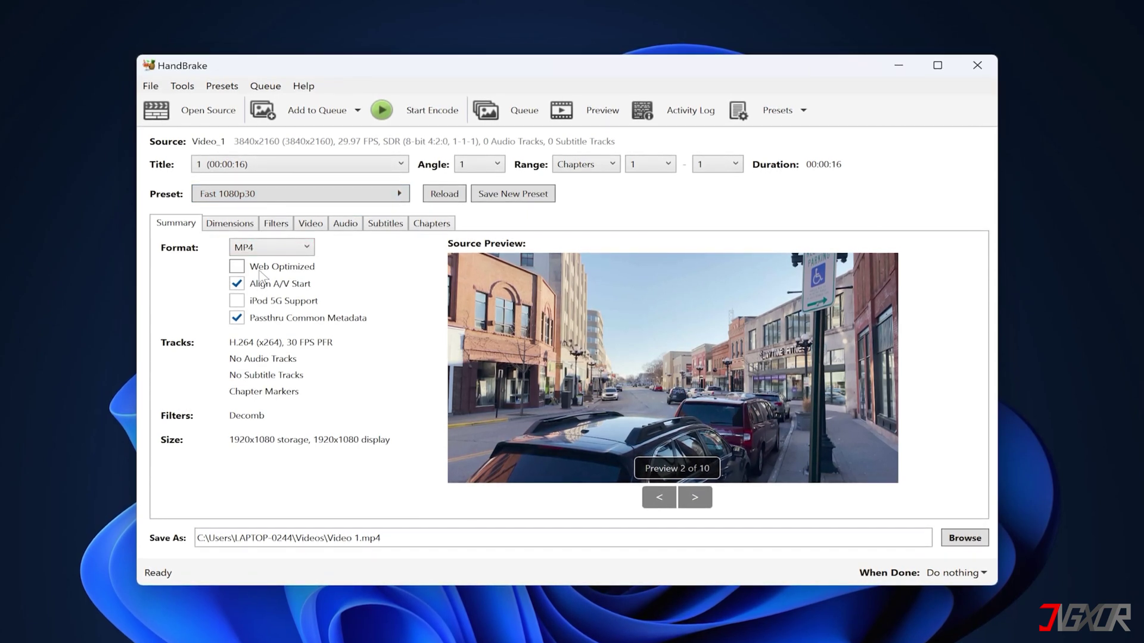
left_click(238, 272)
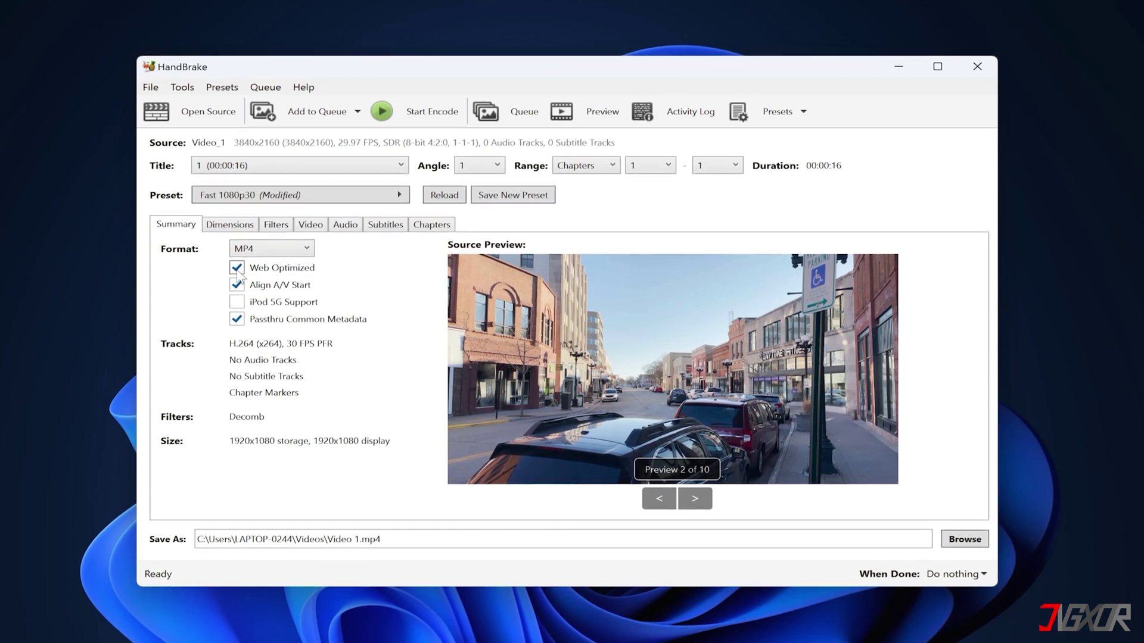
- On the Video tab, set framerate to Same as source with Constant Framerate
left_click(306, 230)
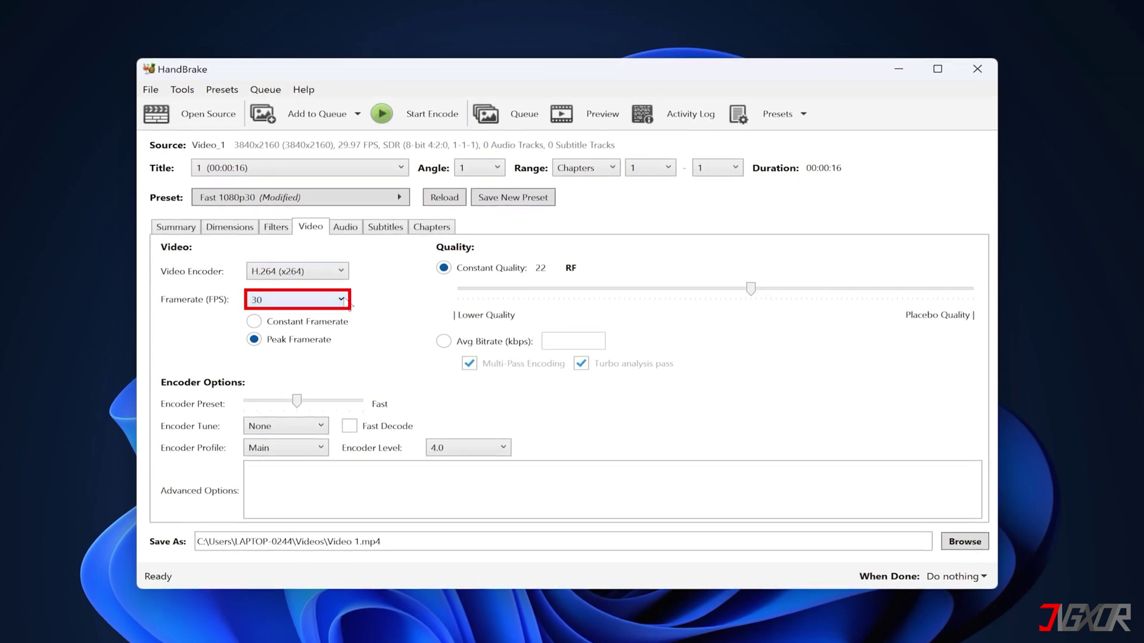
left_click(310, 300)
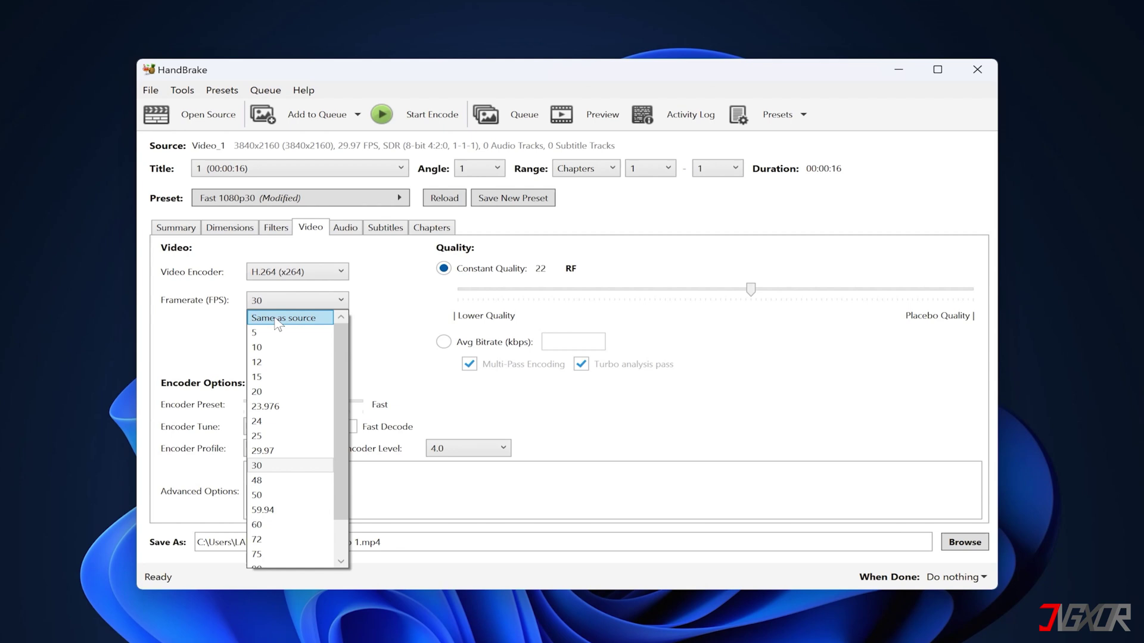
left_click(284, 321)
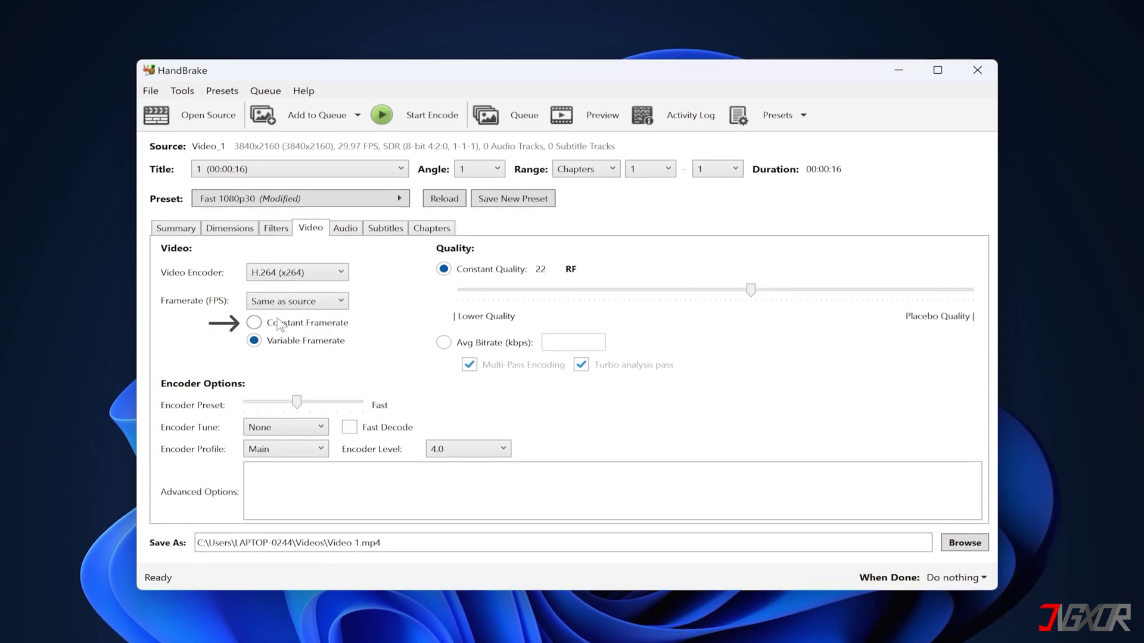
left_click(256, 324)
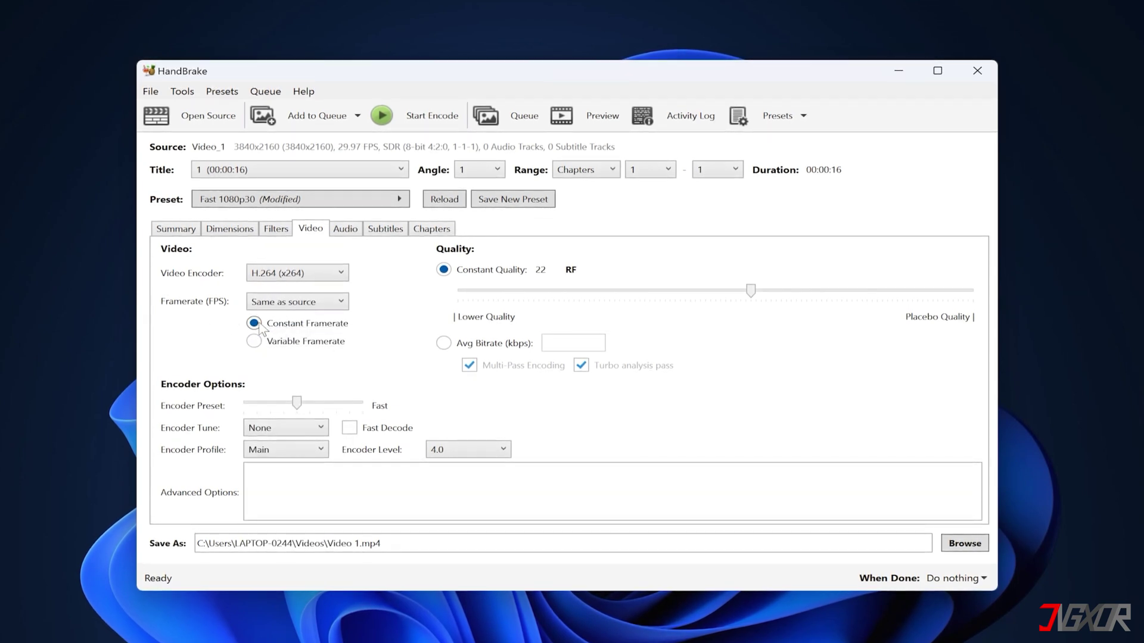
- Save output as CompressedFiles\Video 1.mp4 and encode until the queue finishes
left_click(965, 545)
double_click(536, 214)
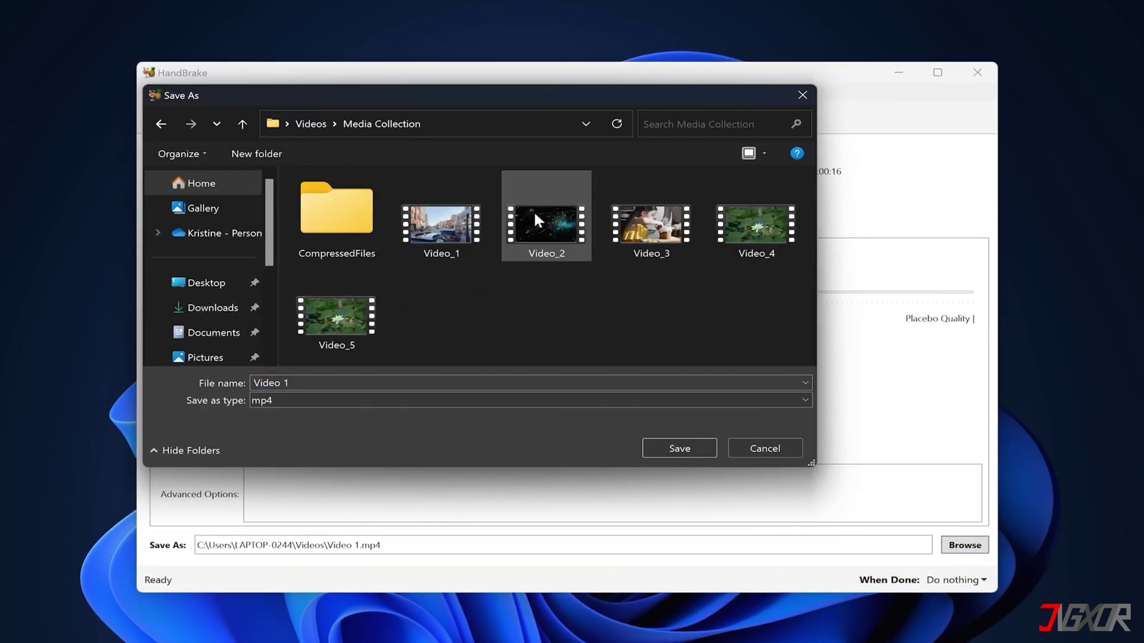
double_click(348, 228)
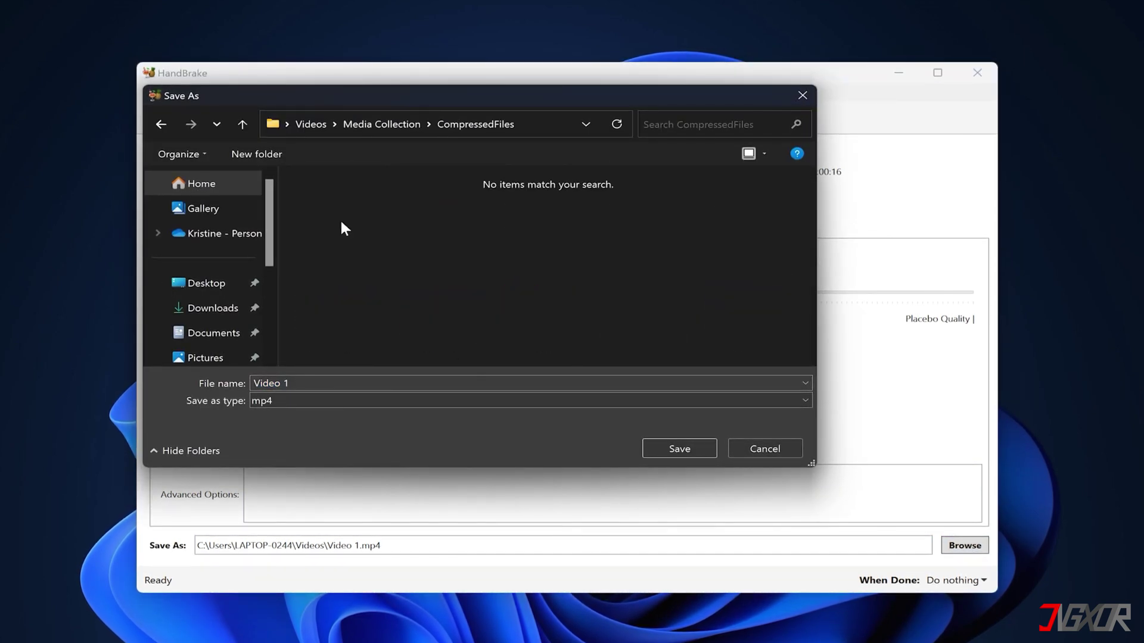
left_click(679, 450)
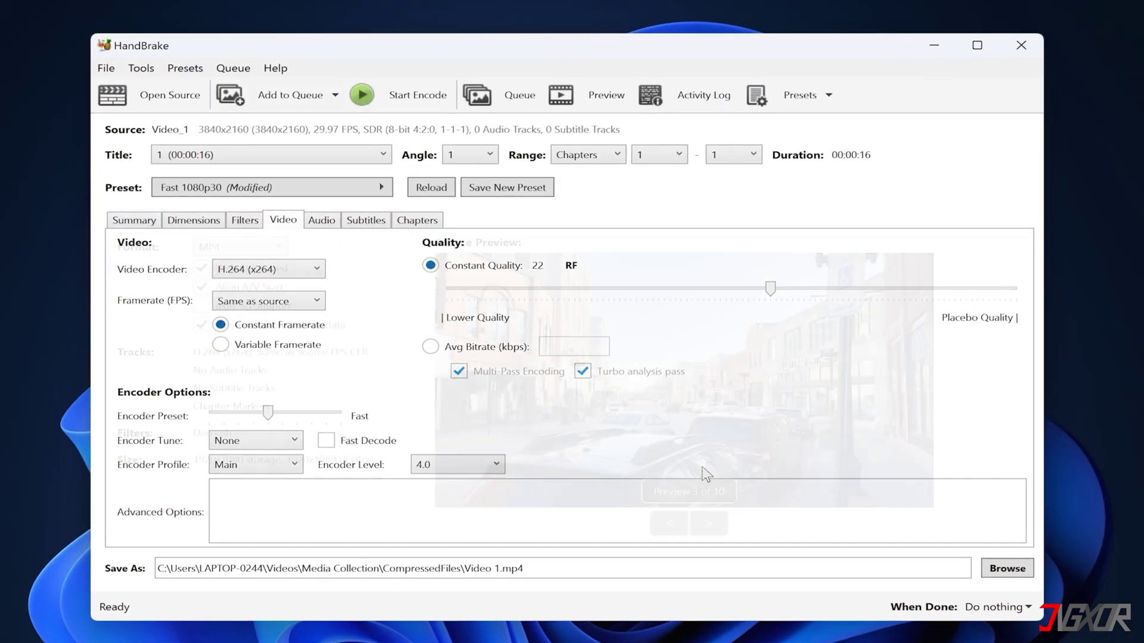
left_click(388, 97)
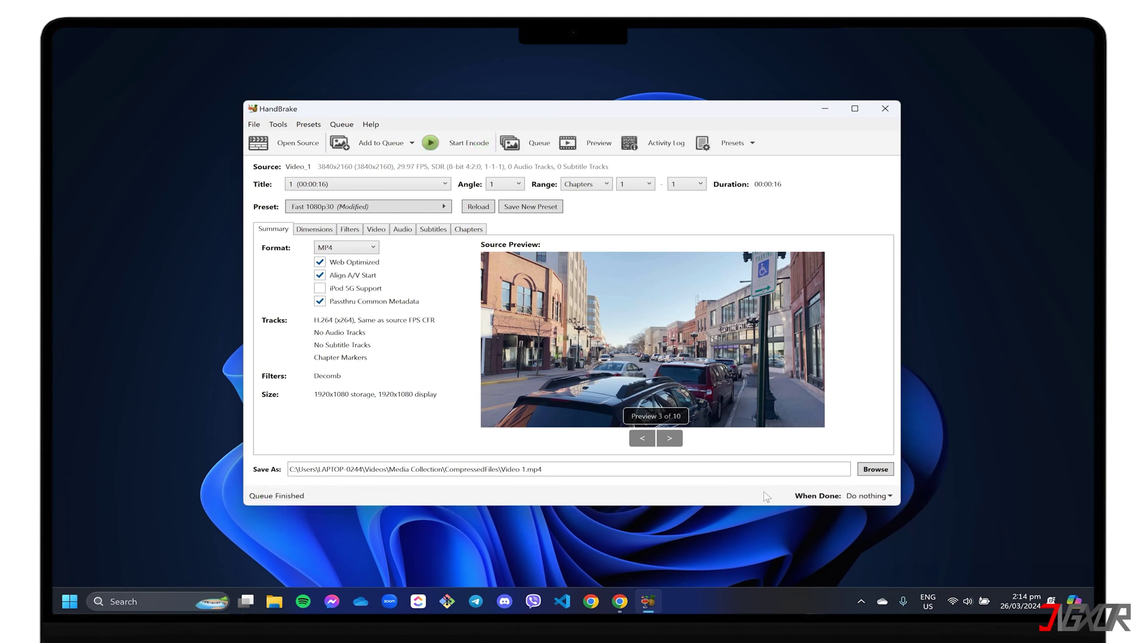
- Close HandBrake to reveal the VLC media player download page in Chrome
left_click(885, 108)
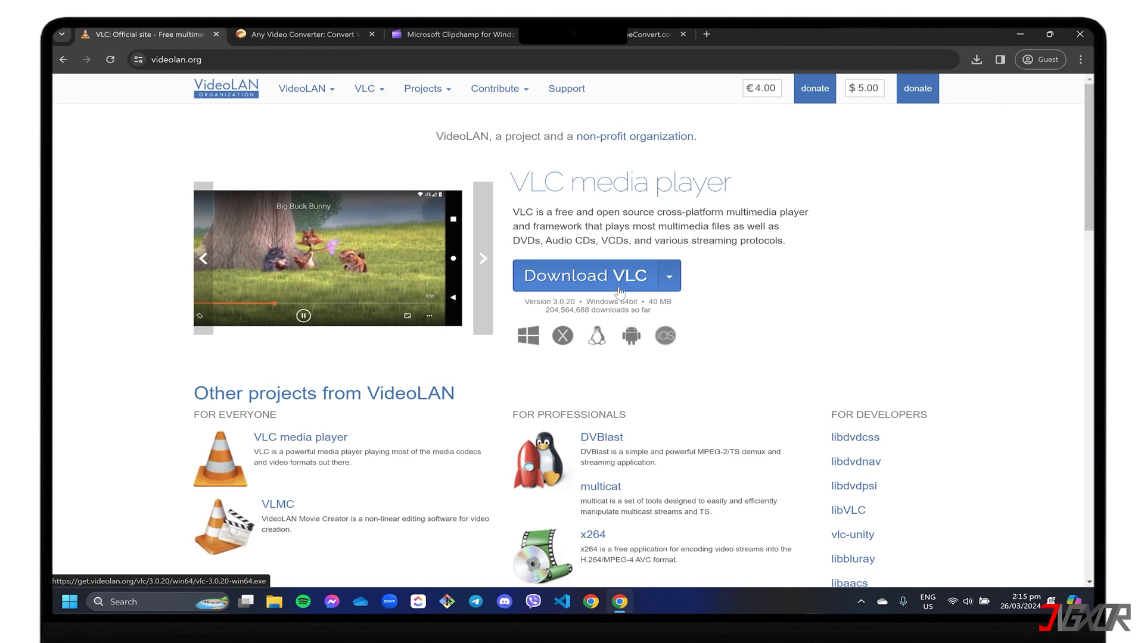
- Show the desktop and launch VLC media player from Start search
key("super+d")
key("super")
type("vlc")
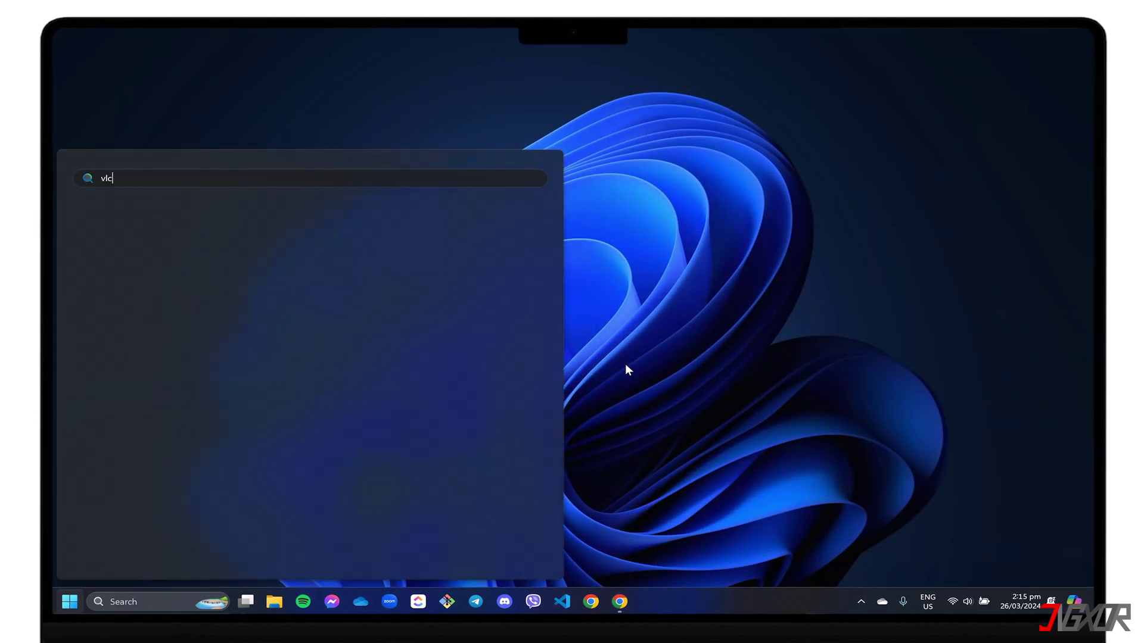
key("Down")
key("Return")
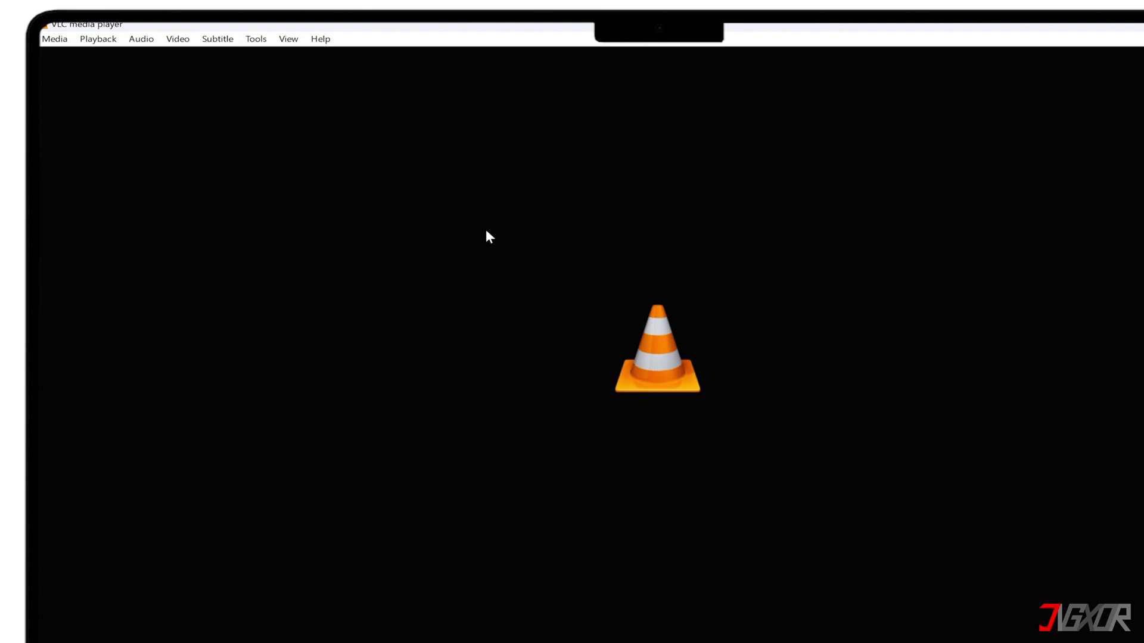
- Open Media > Convert / Save, add Video_2.mp4, and proceed to the Convert dialog
left_click(43, 38)
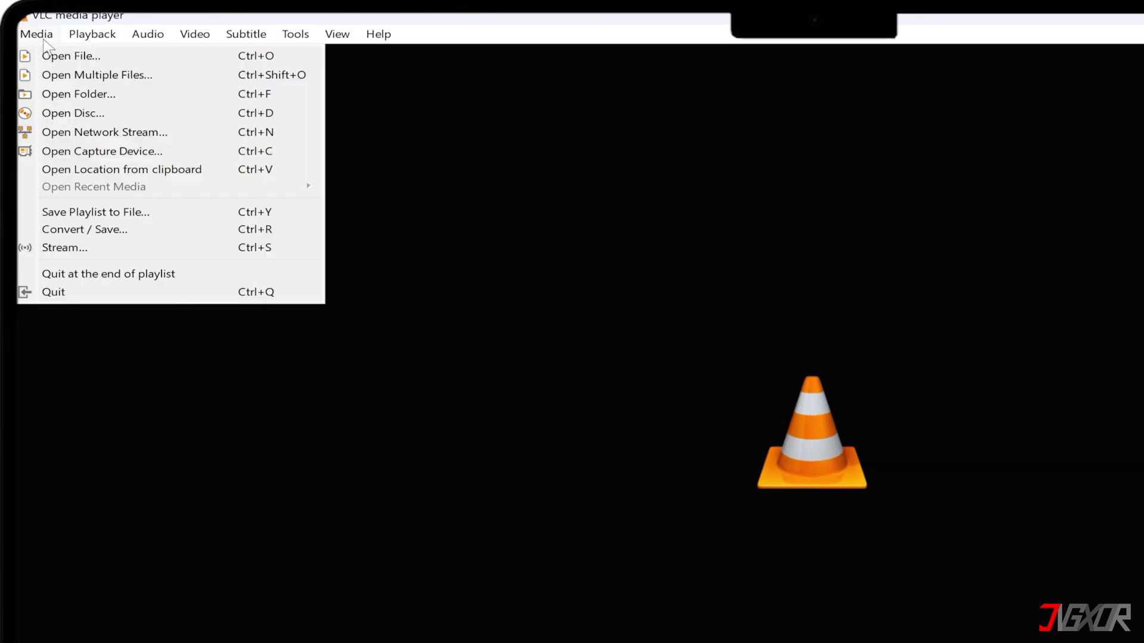
left_click(143, 230)
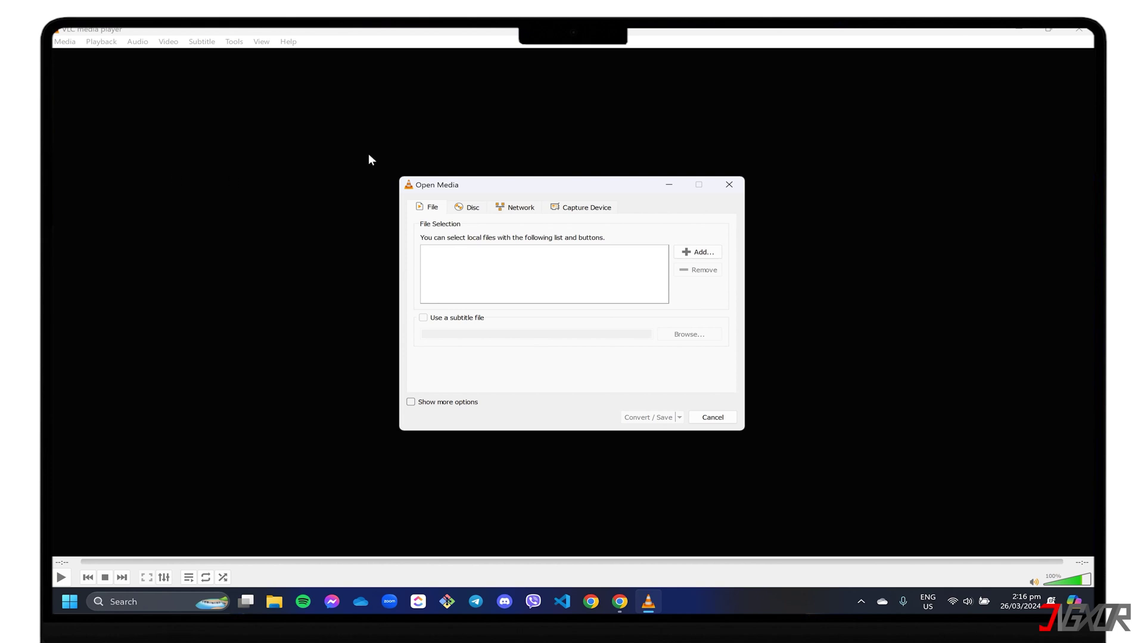
left_click(697, 252)
double_click(706, 302)
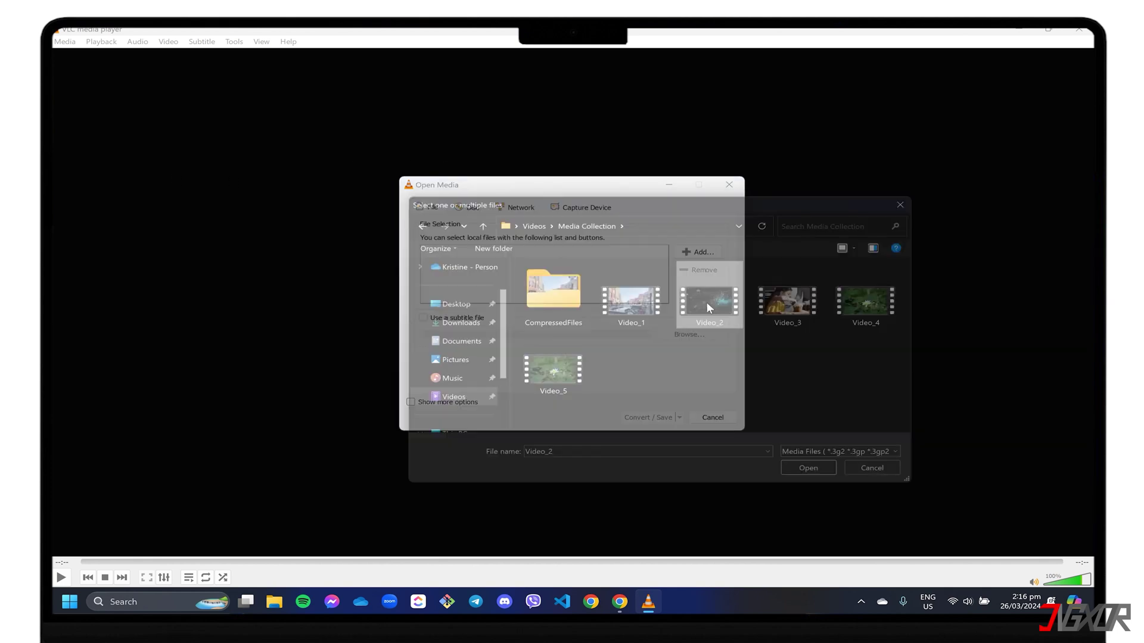
left_click(650, 418)
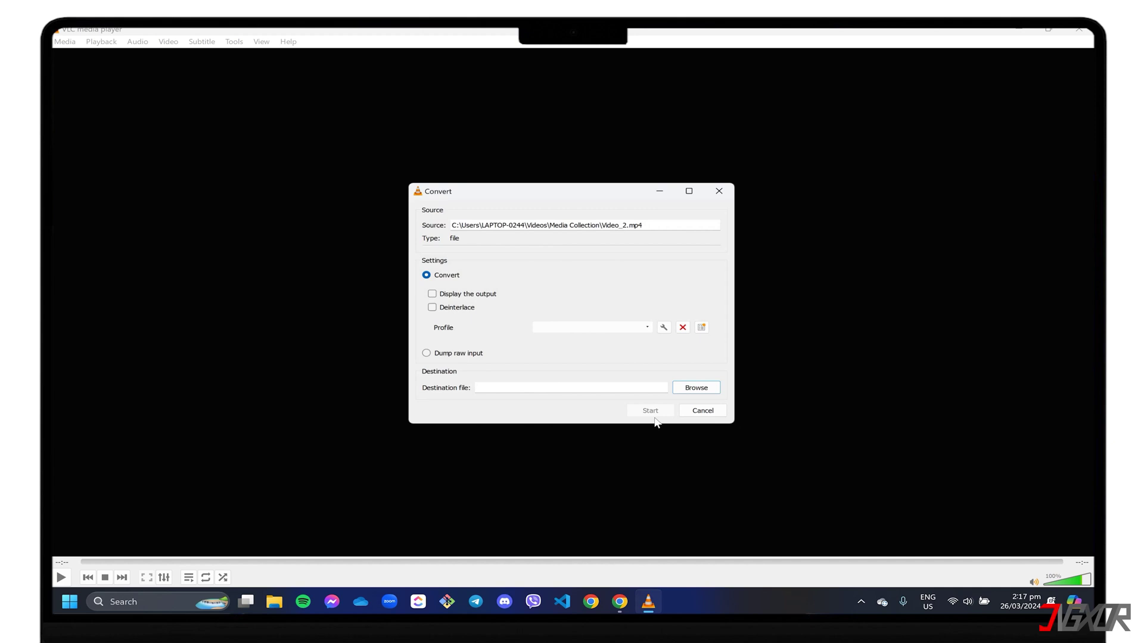
- Choose the Video - H.265 + MP3 (MP4) profile, review its codec, and target CompressedFiles
left_click(646, 329)
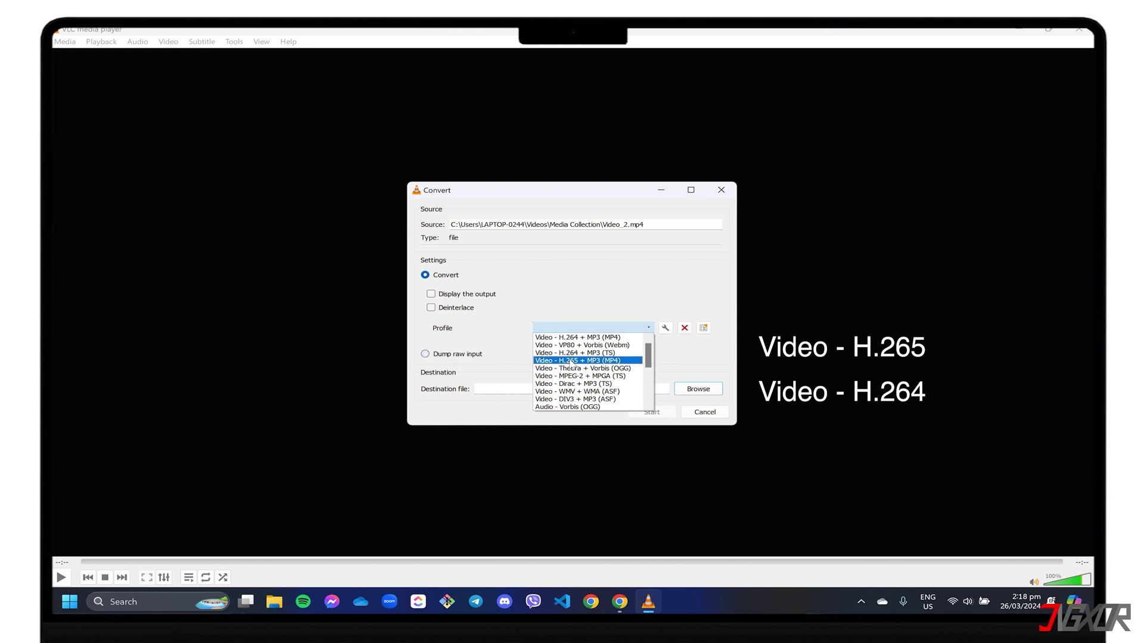
left_click(598, 362)
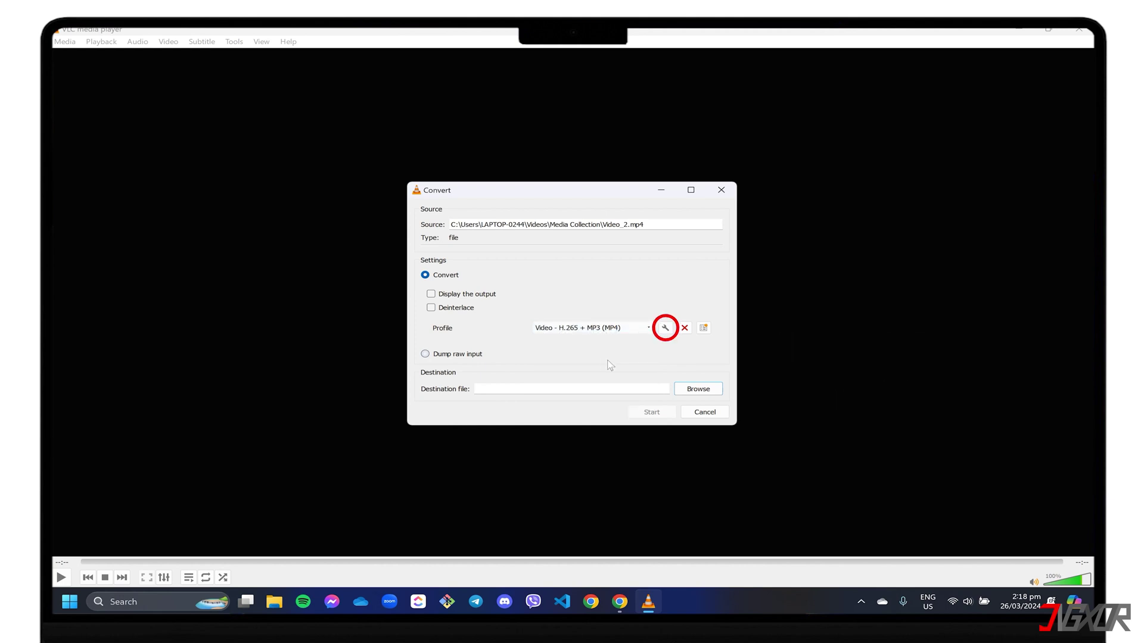
left_click(666, 327)
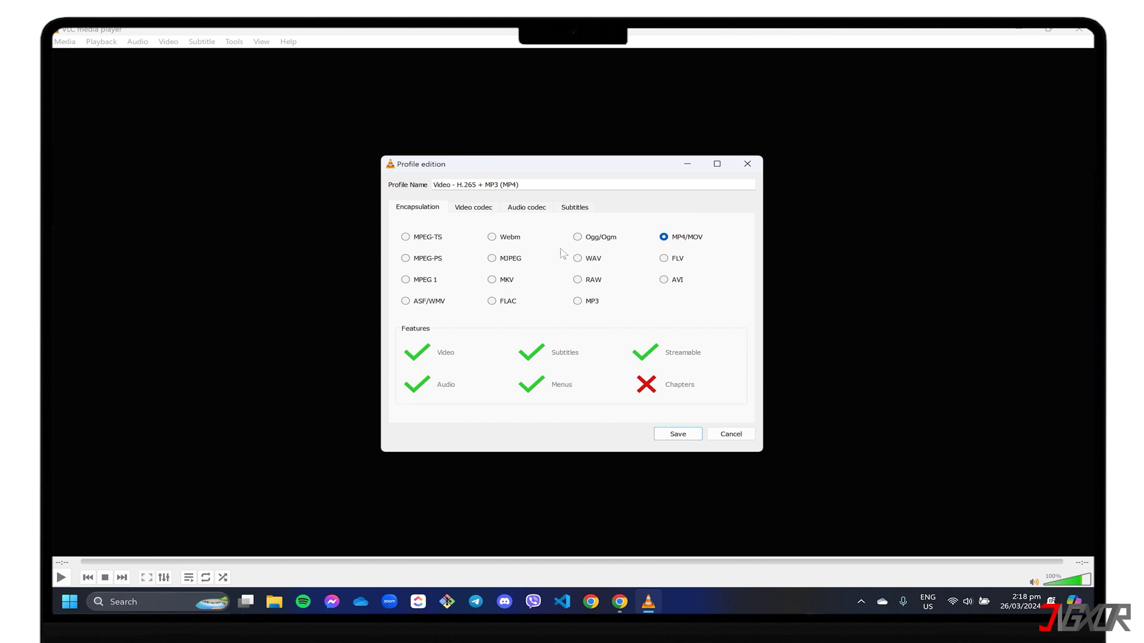
left_click(474, 207)
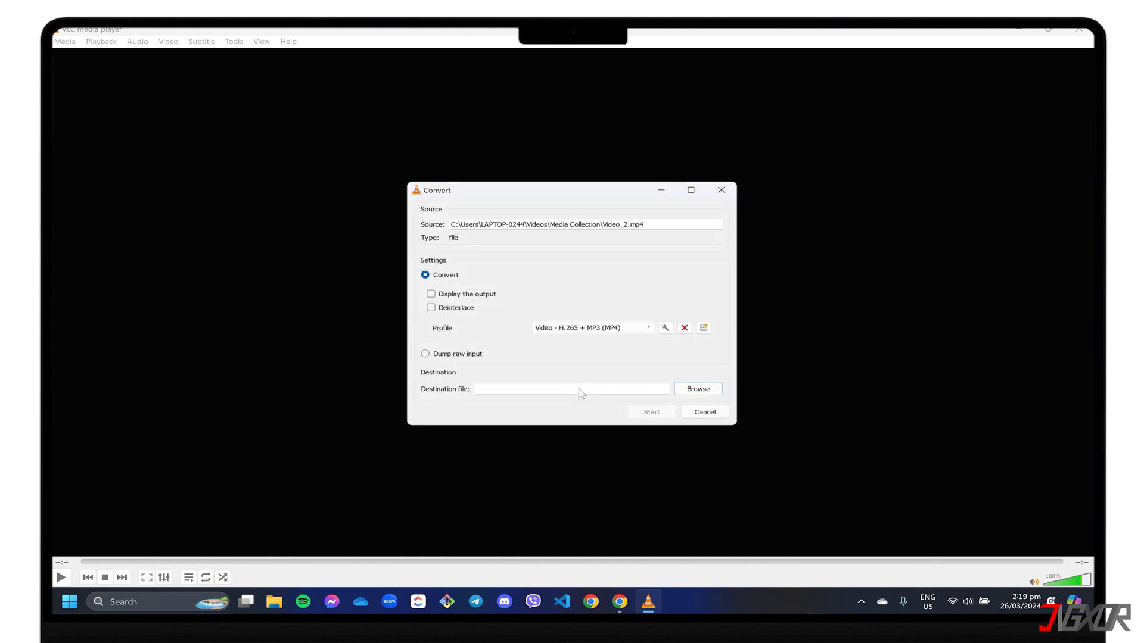
left_click(697, 388)
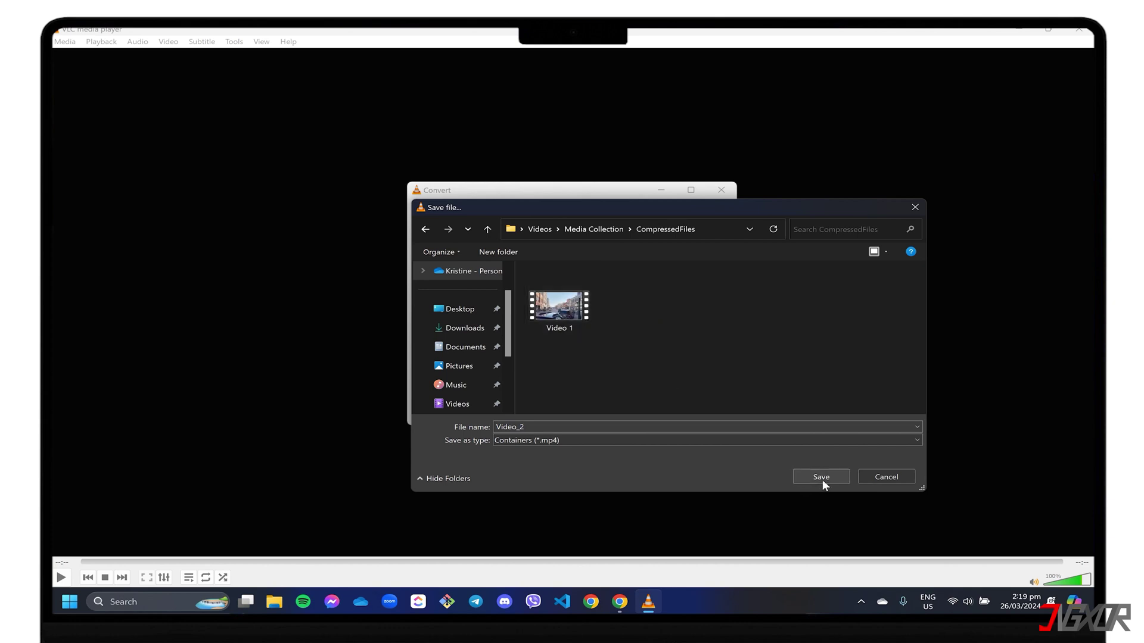
left_click(821, 477)
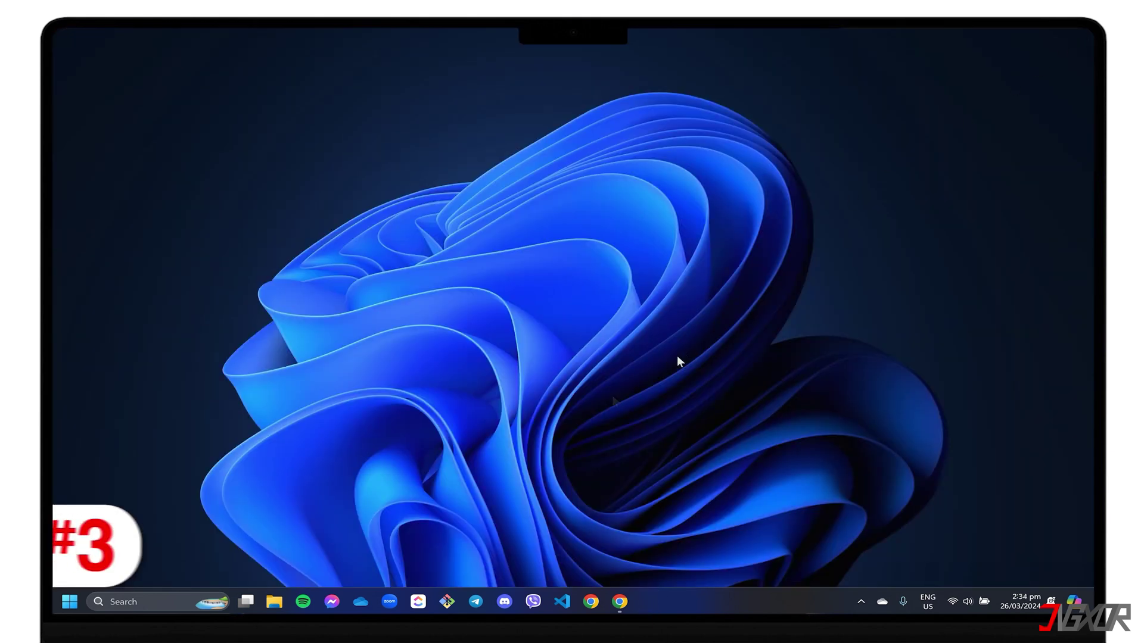
- Switch to Chrome to show the Any Video Converter Free 8.2 download page
left_click(620, 602)
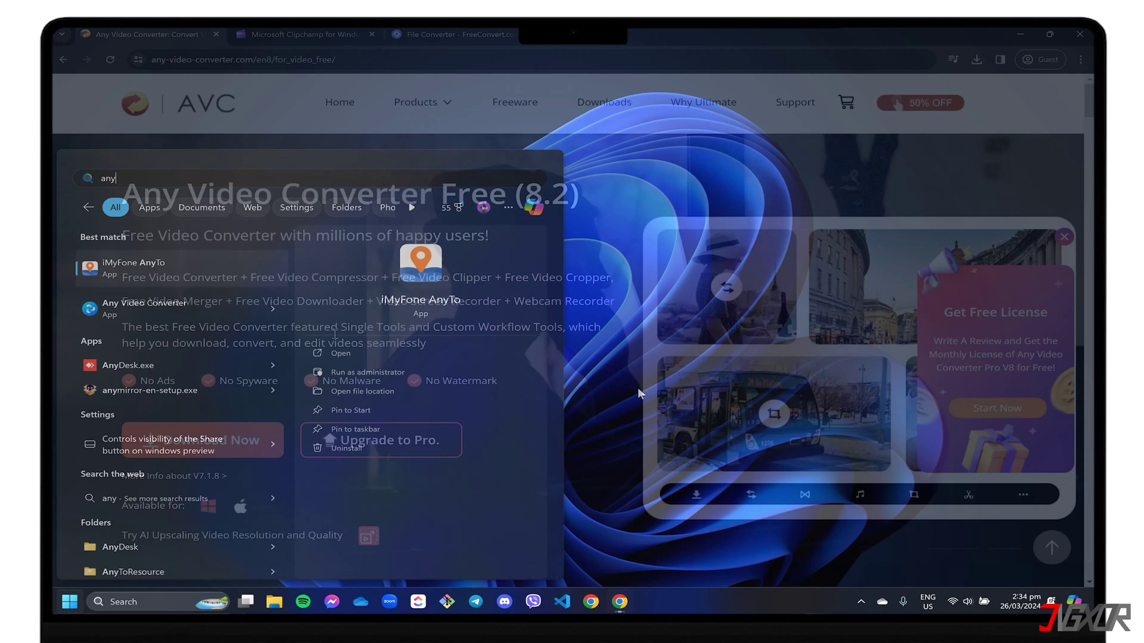
- Launch Any Video Converter, open Compress Video, and browse the Videos folder for Video_3
type("de")
key("Return")
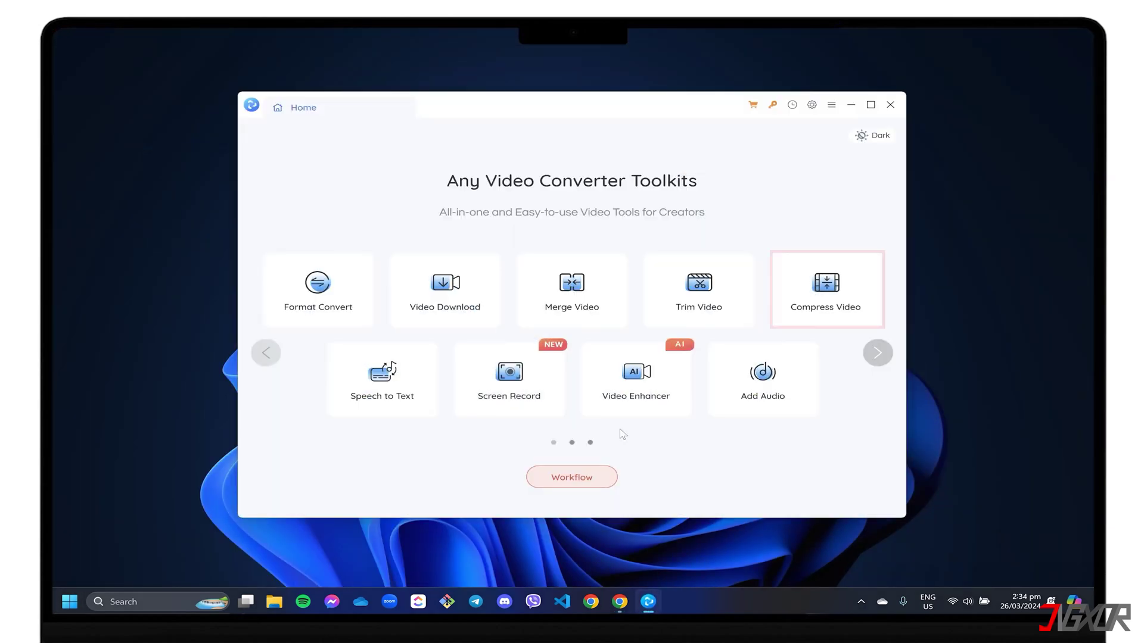
left_click(833, 296)
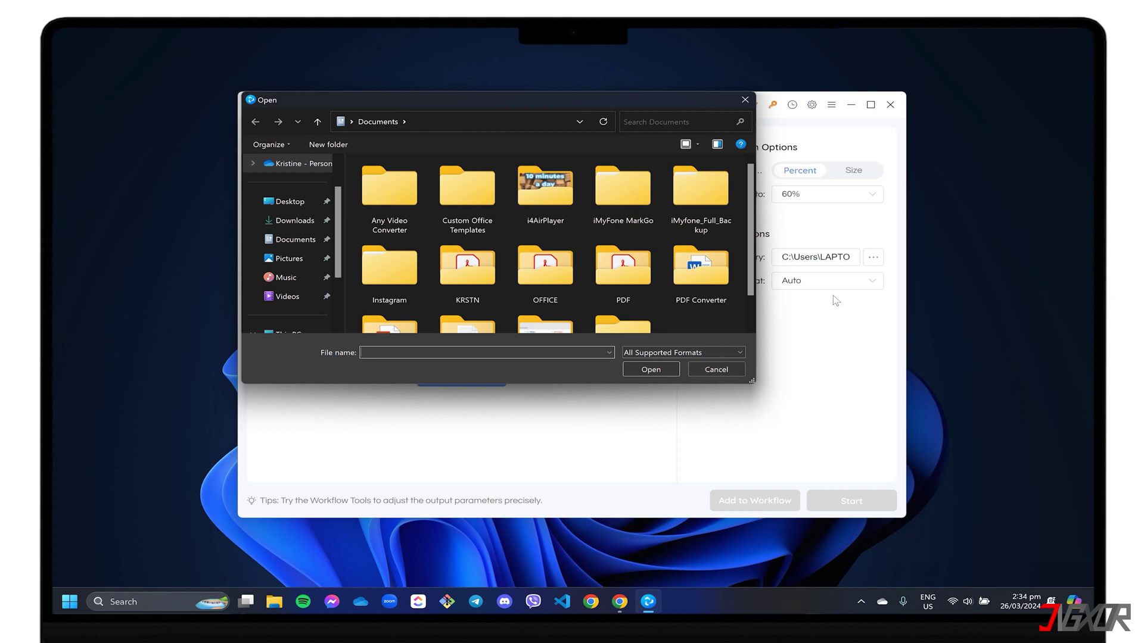
left_click(288, 296)
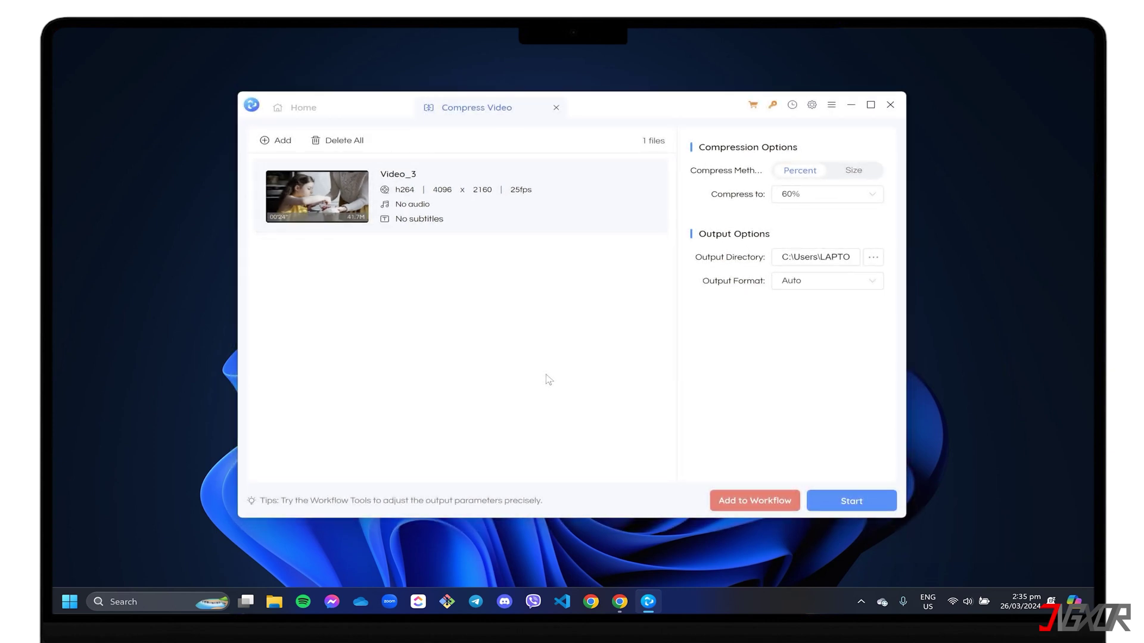
- Set compression to 50% by percentage and start compressing Video_3
left_click(861, 174)
left_click(809, 176)
left_click(876, 198)
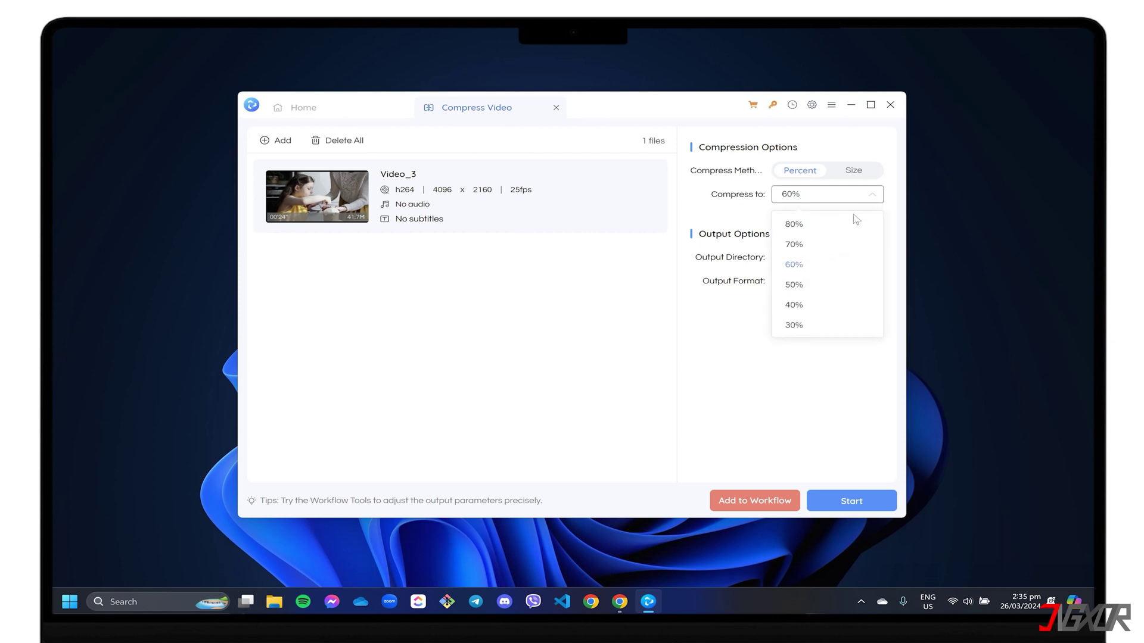
left_click(813, 286)
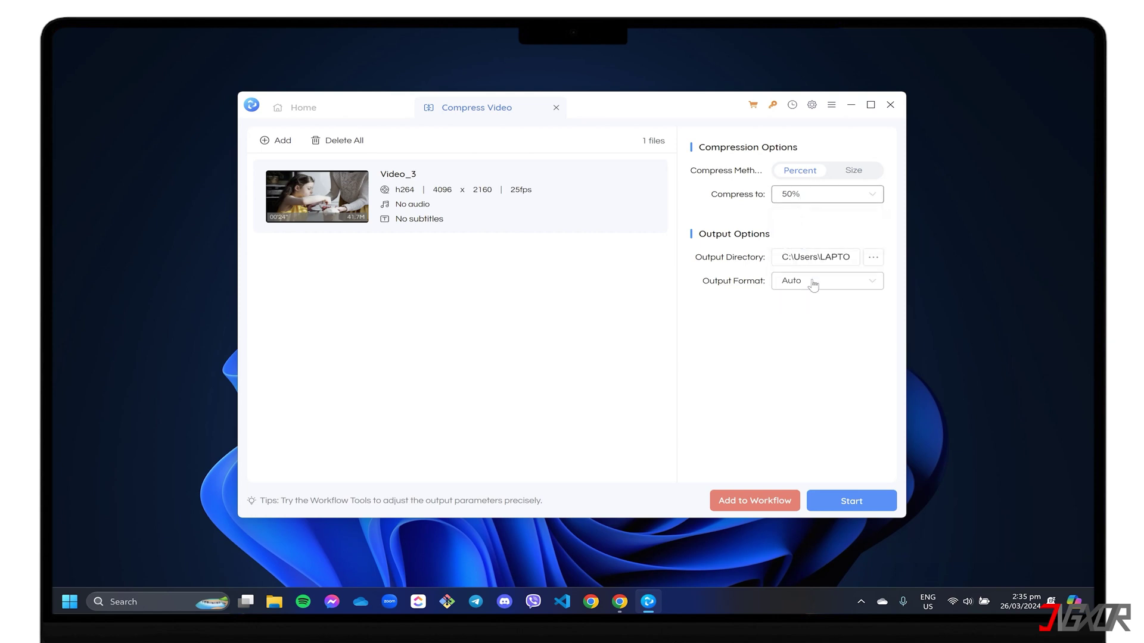
left_click(867, 499)
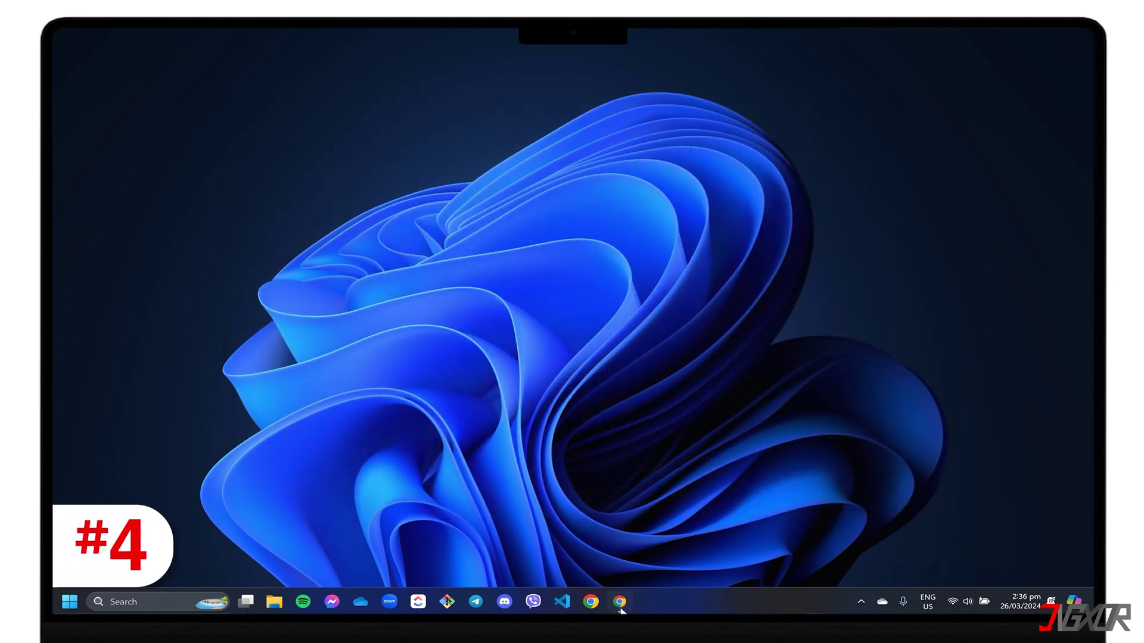
- Bring Chrome's Microsoft Clipchamp page to the front, then search Start for 'clipch'
left_click(621, 609)
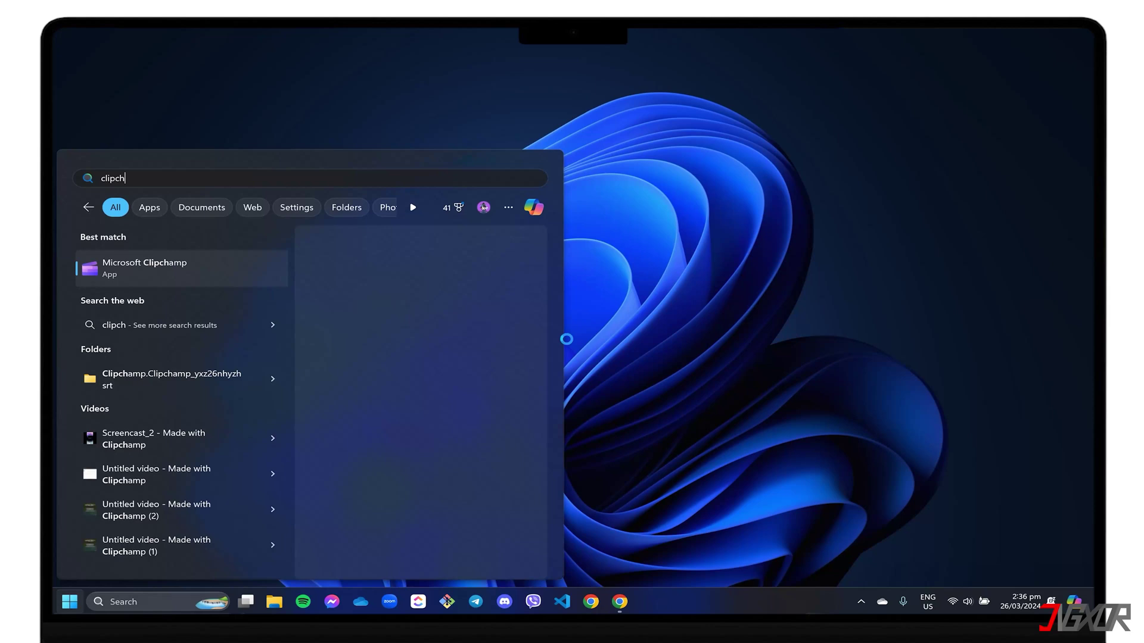
- Launch Clipchamp and sign in with the Microsoft account e-mail and password, accepting Windows Hello
type("a")
key("Return")
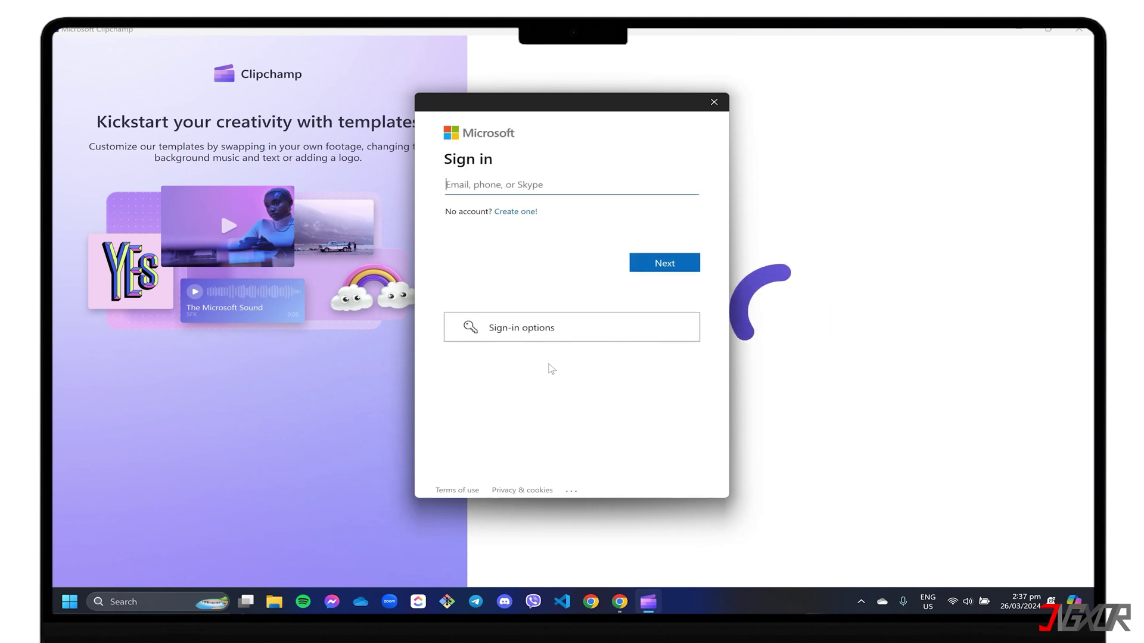
key("ctrl+v")
key("Return")
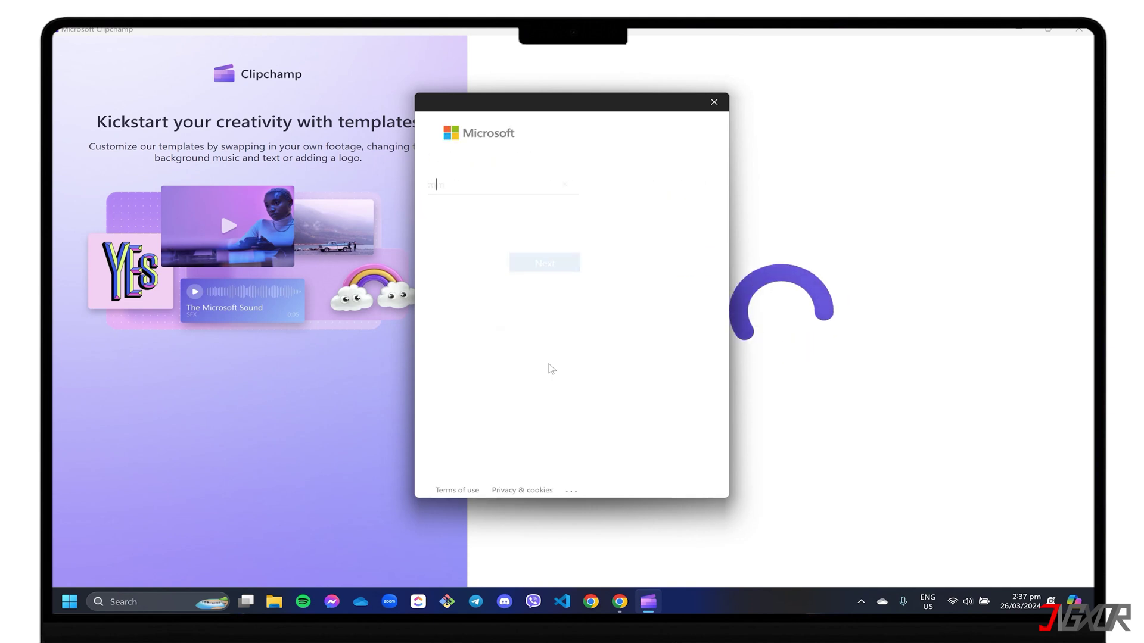
type("********")
key("Return")
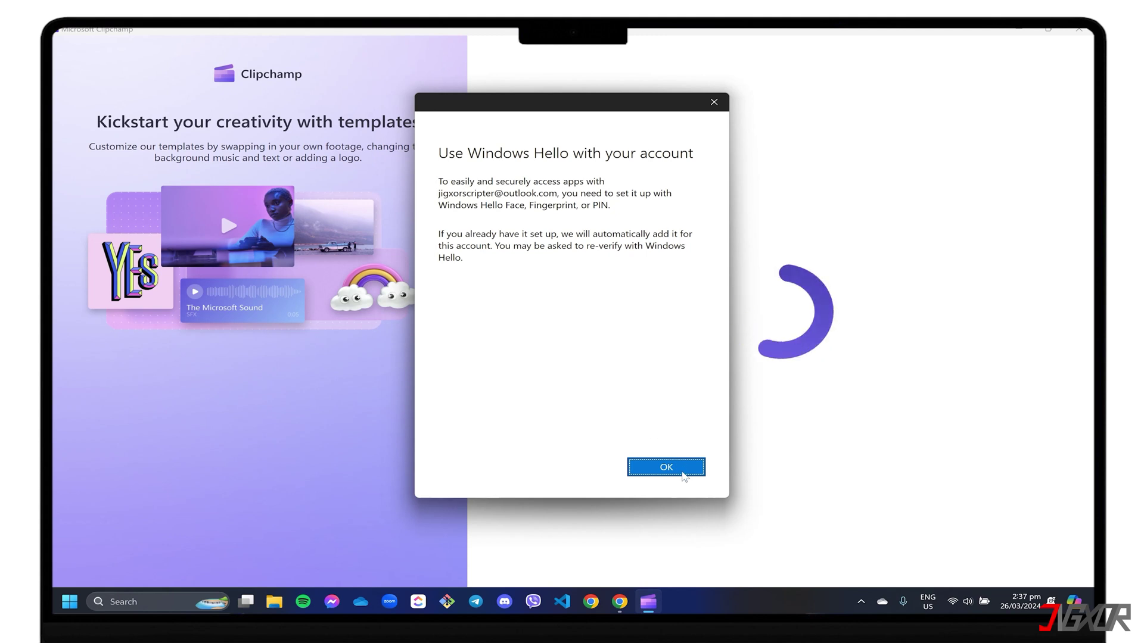
left_click(679, 468)
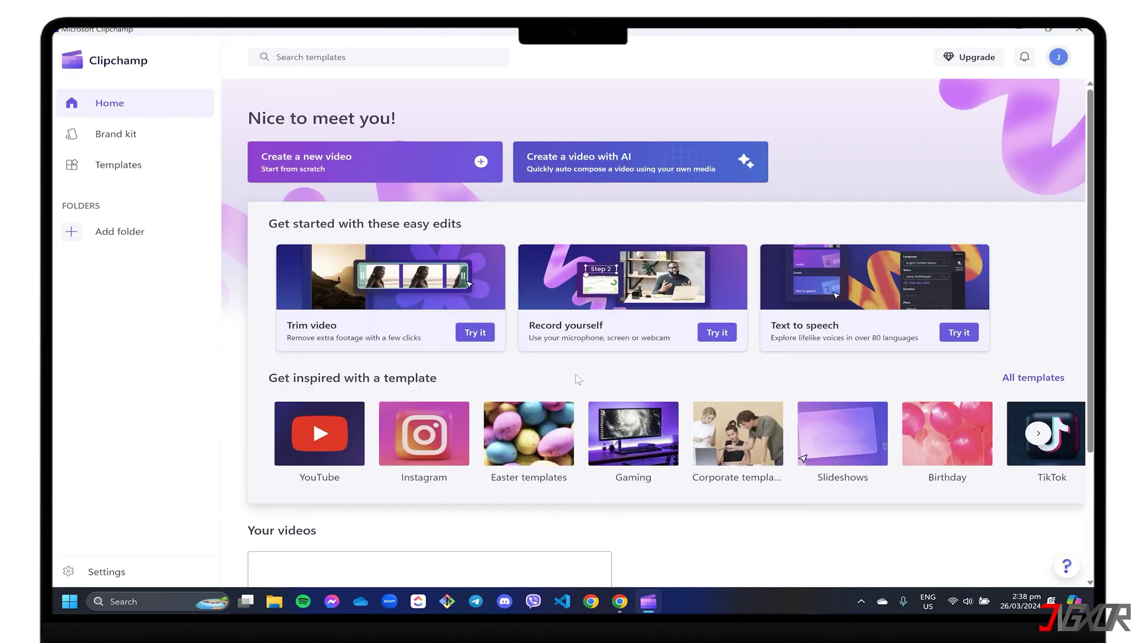
- Create a new video, import Video_4.mp4 from Videos > Media Collection, and place it on the timeline
left_click(416, 170)
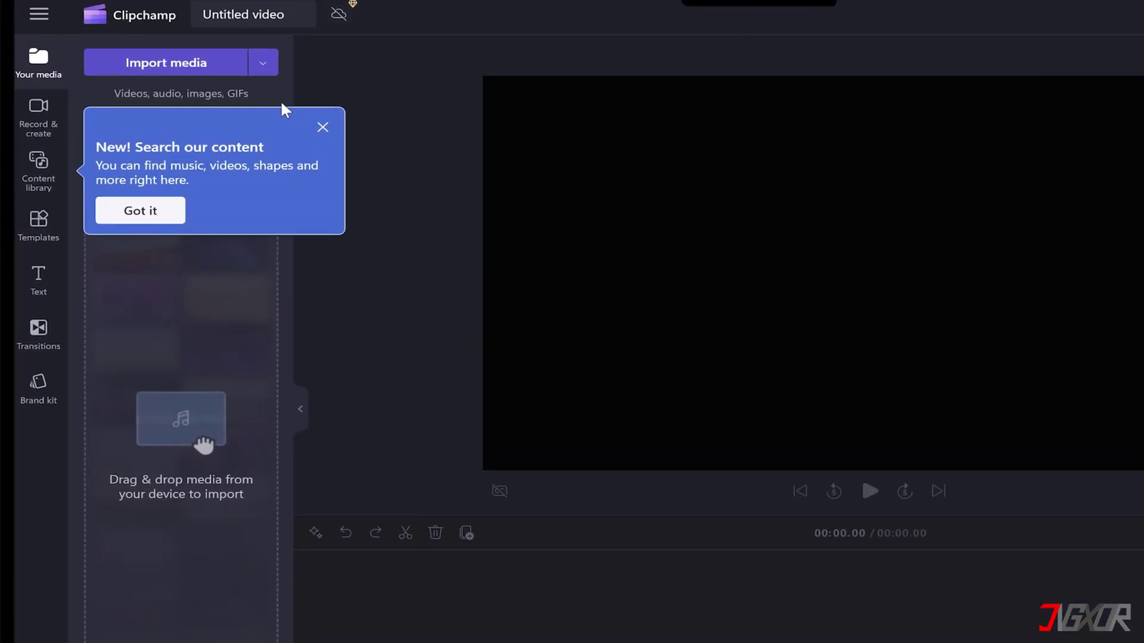
left_click(239, 63)
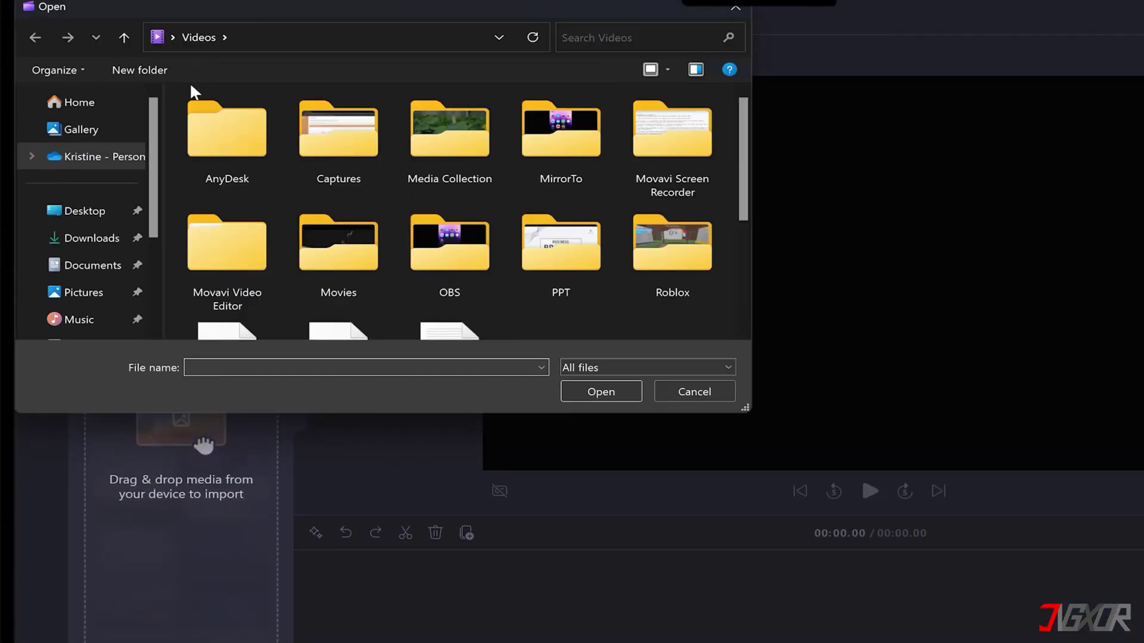
scroll(84, 322, "down", 1)
double_click(438, 146)
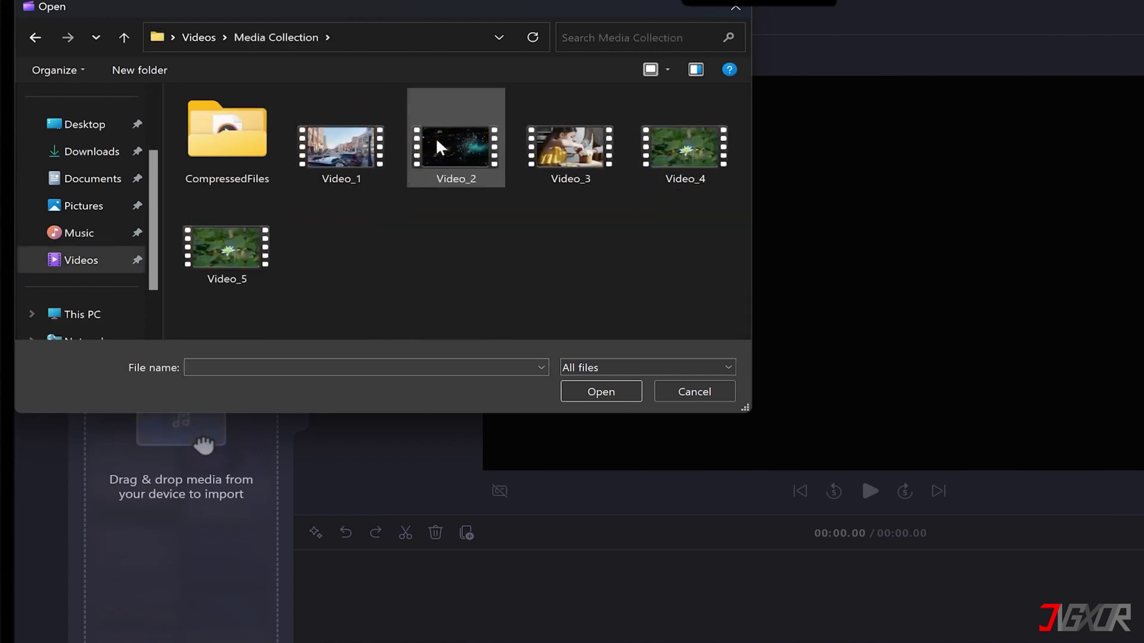
double_click(685, 146)
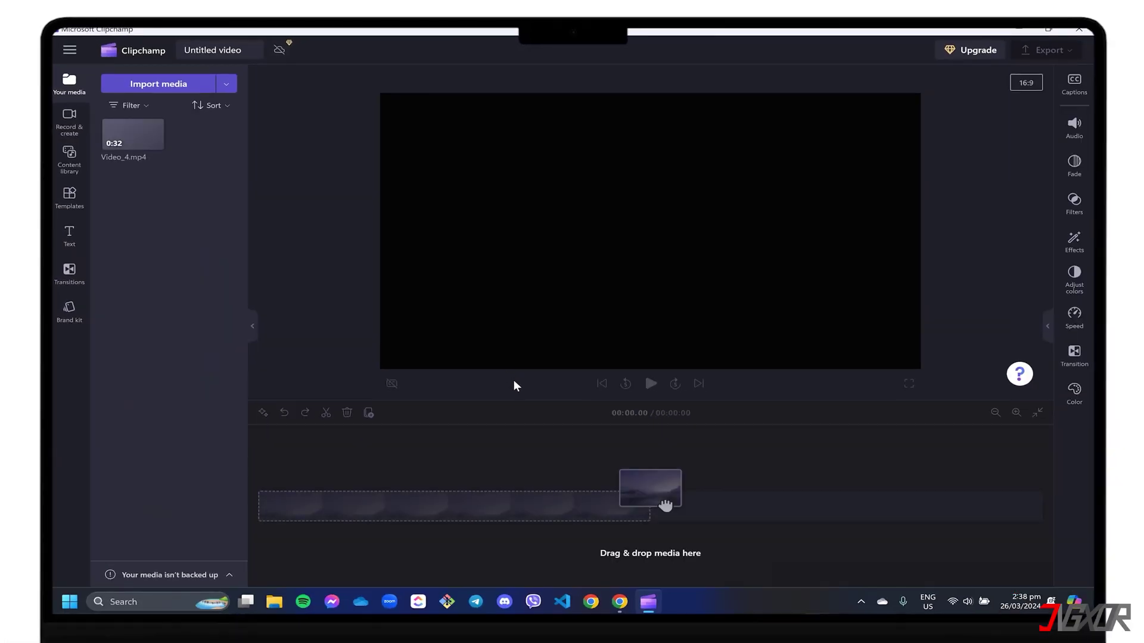
mouse_move(141, 139)
left_click_drag(141, 139, 423, 523)
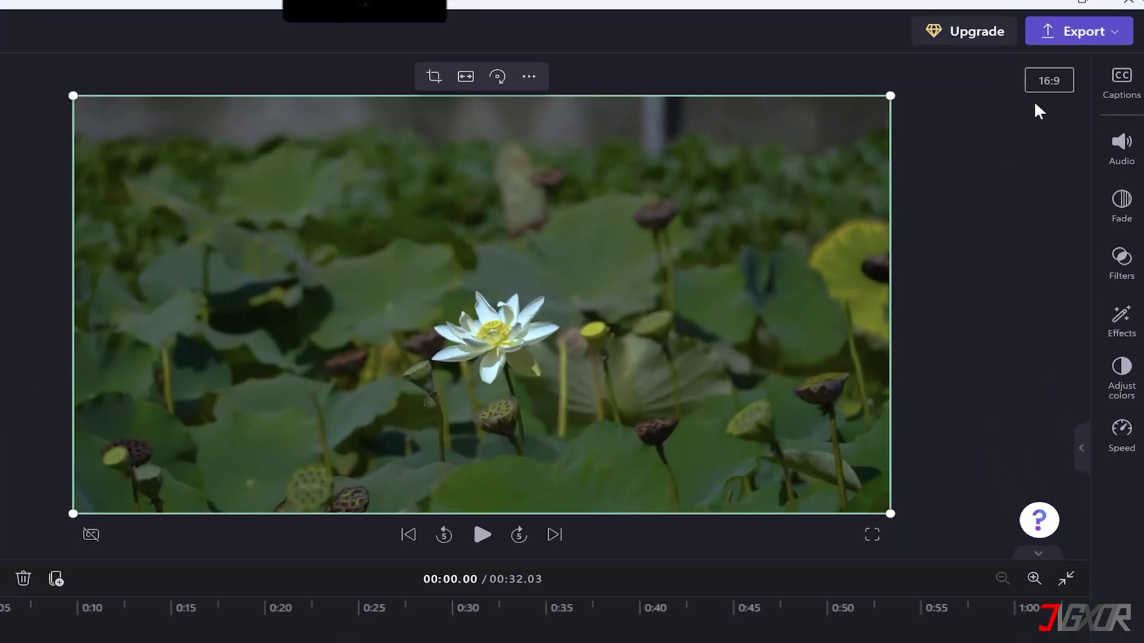
- Export the lotus video at 1080p, then switch to the FreeConvert page in Chrome
left_click(1090, 37)
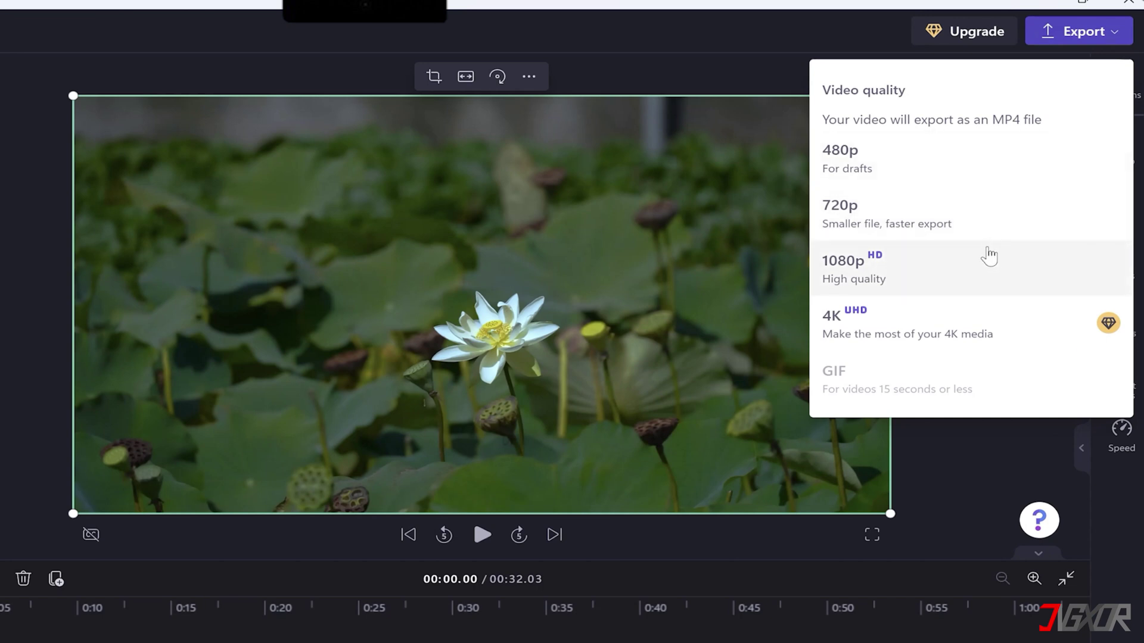
left_click(979, 265)
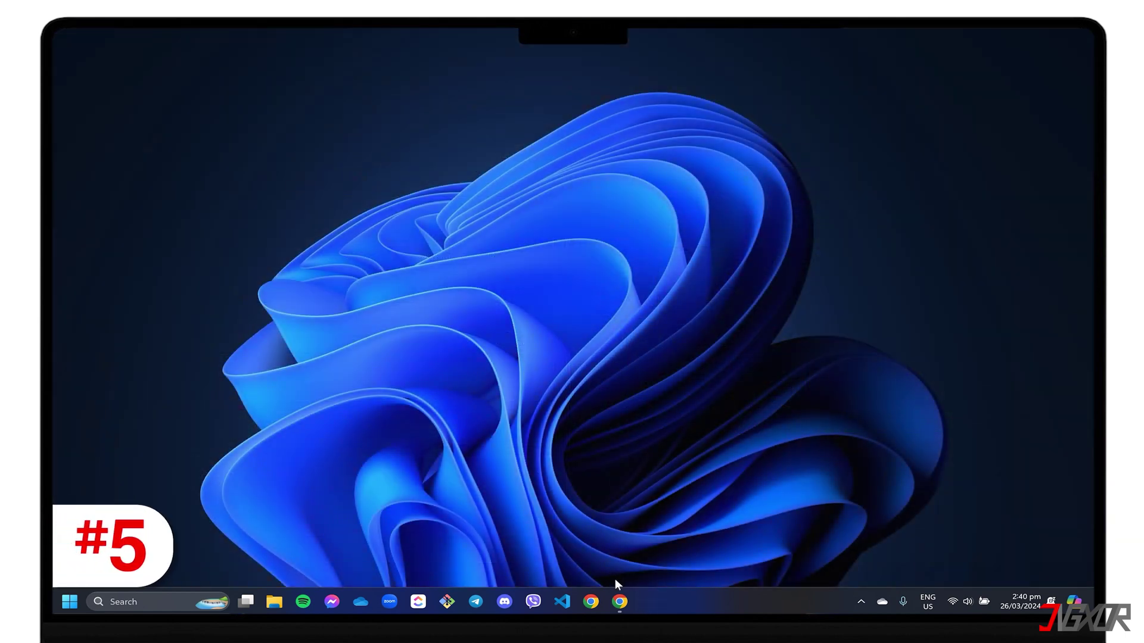
left_click(619, 602)
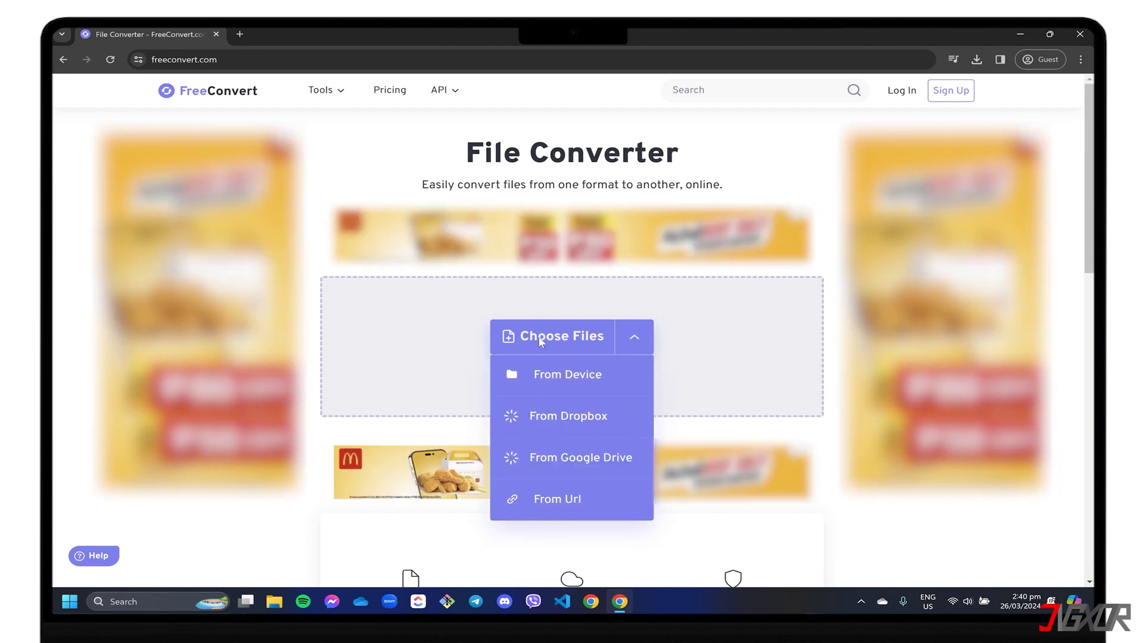
- Upload Video_5.mp4 from Videos > Media Collection to FreeConvert
left_click(541, 337)
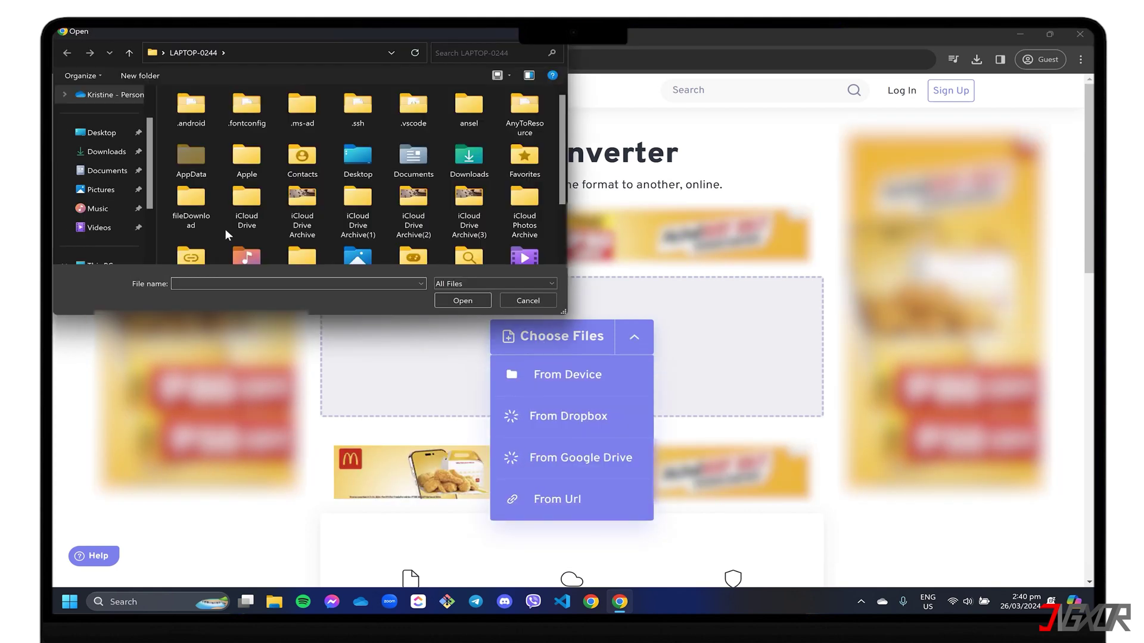
left_click(99, 227)
double_click(209, 206)
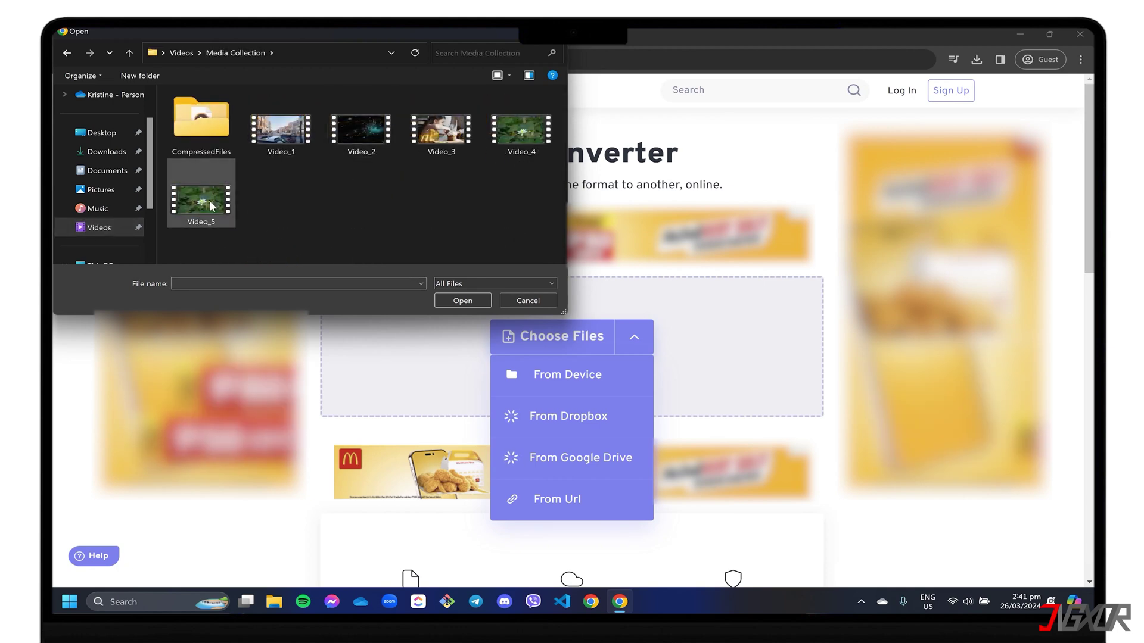
double_click(209, 206)
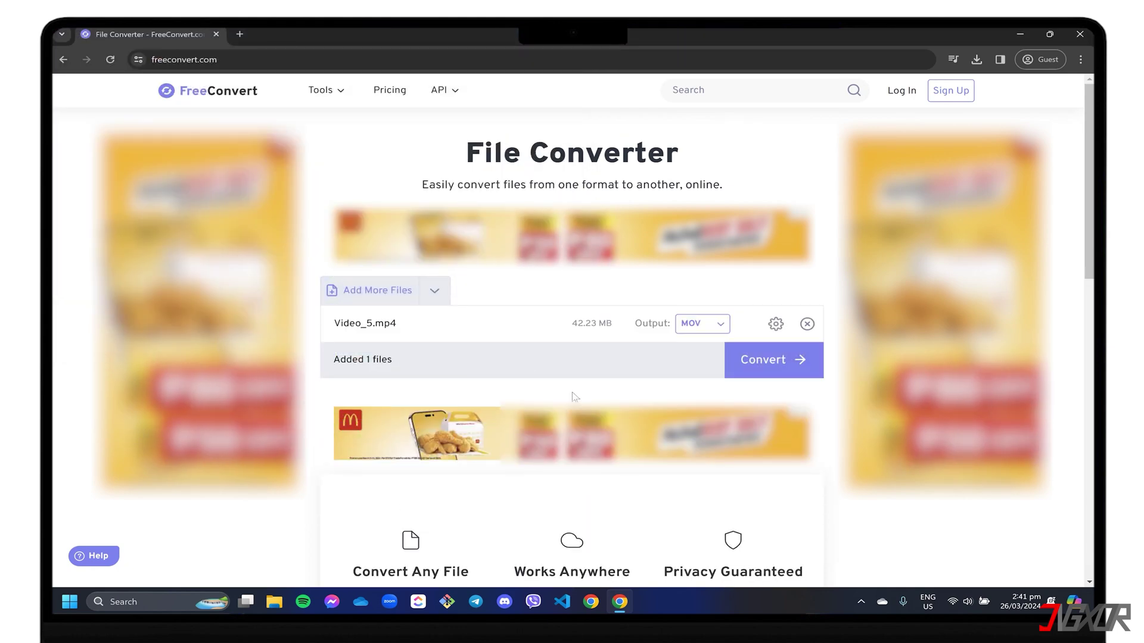
- Review Video_5's advanced settings without changes and start the conversion
left_click(776, 324)
scroll(659, 398, "down", 5)
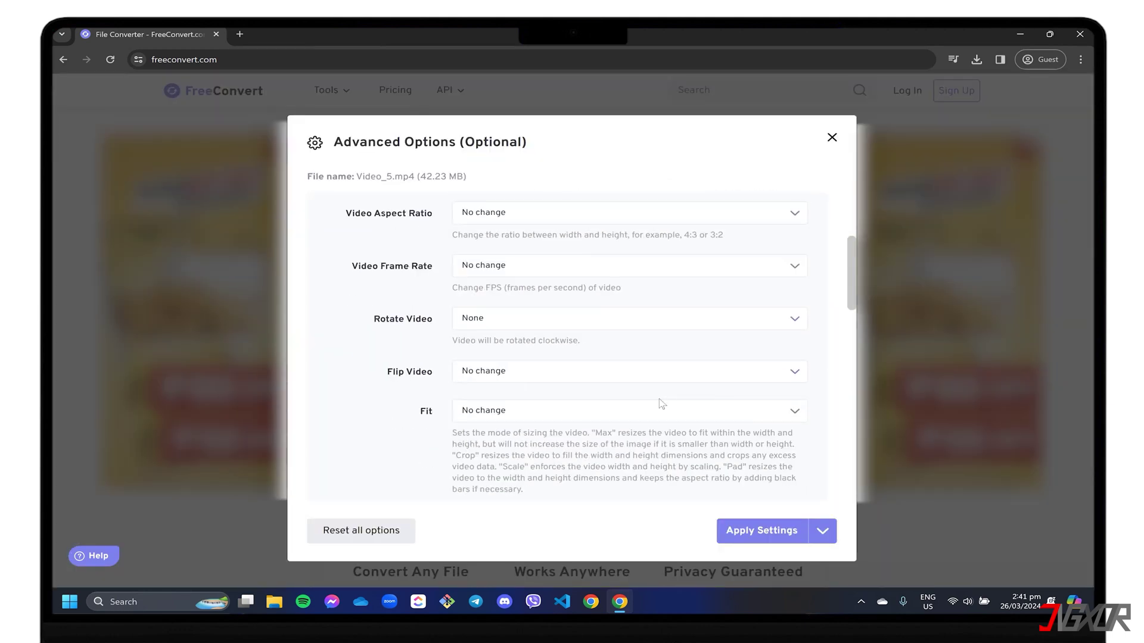
scroll(660, 403, "down", 6)
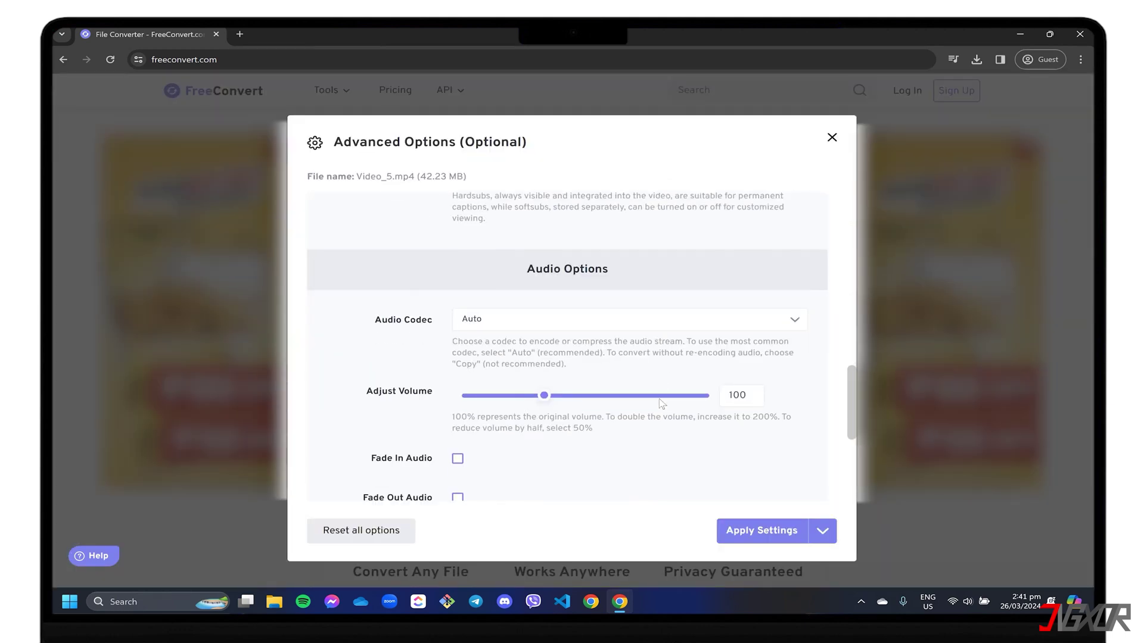
key("Escape")
left_click(777, 305)
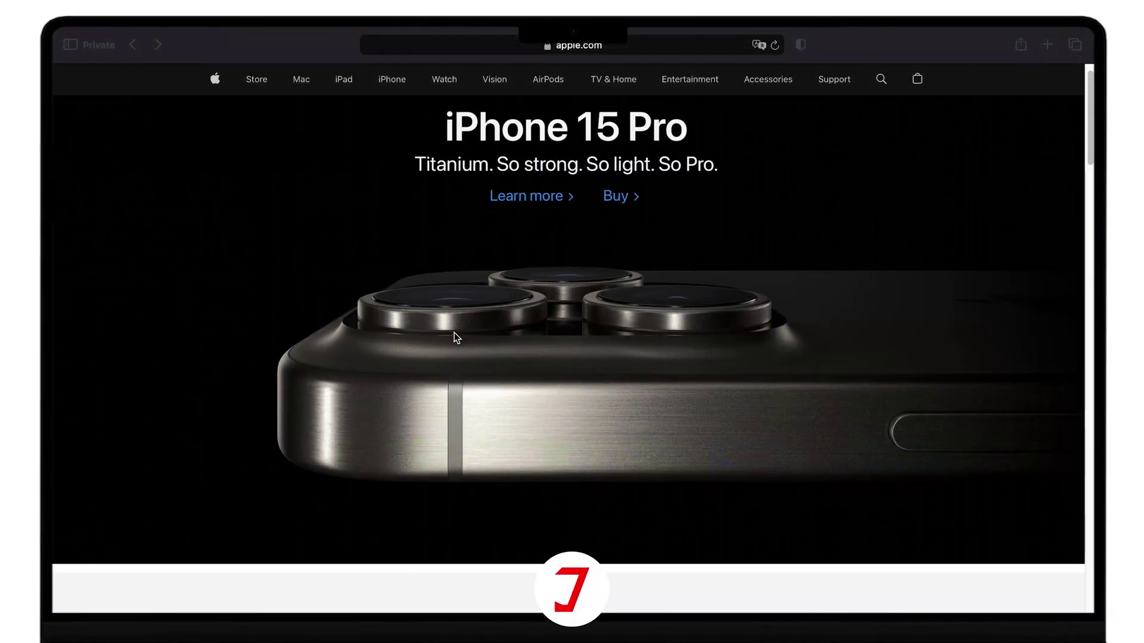
scroll(454, 332, "down", 5)
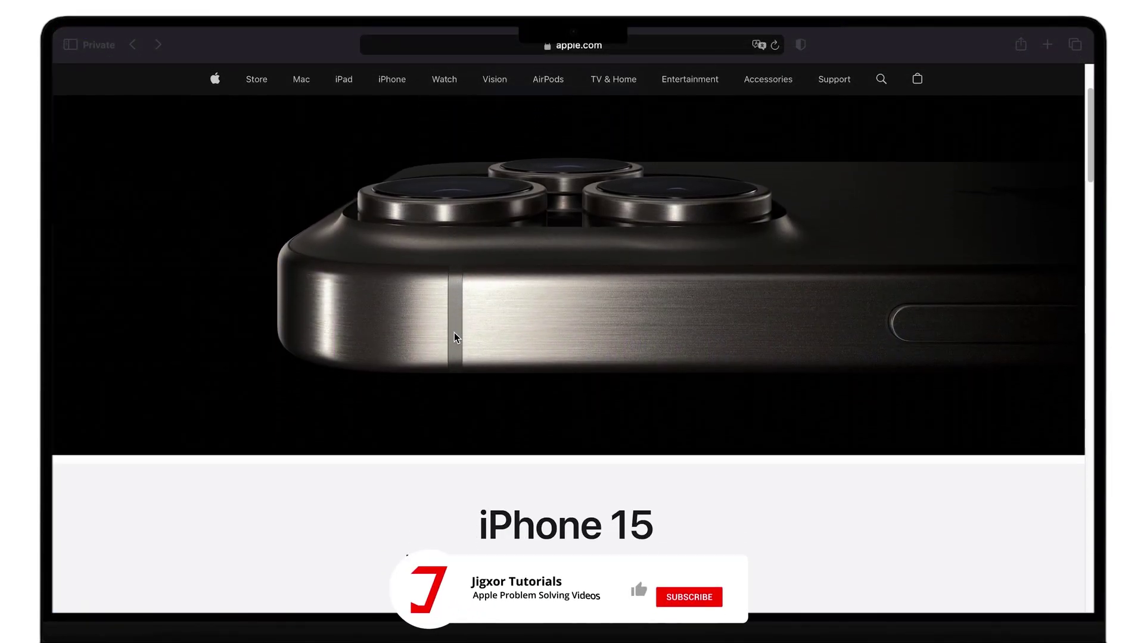
scroll(454, 333, "down", 5)
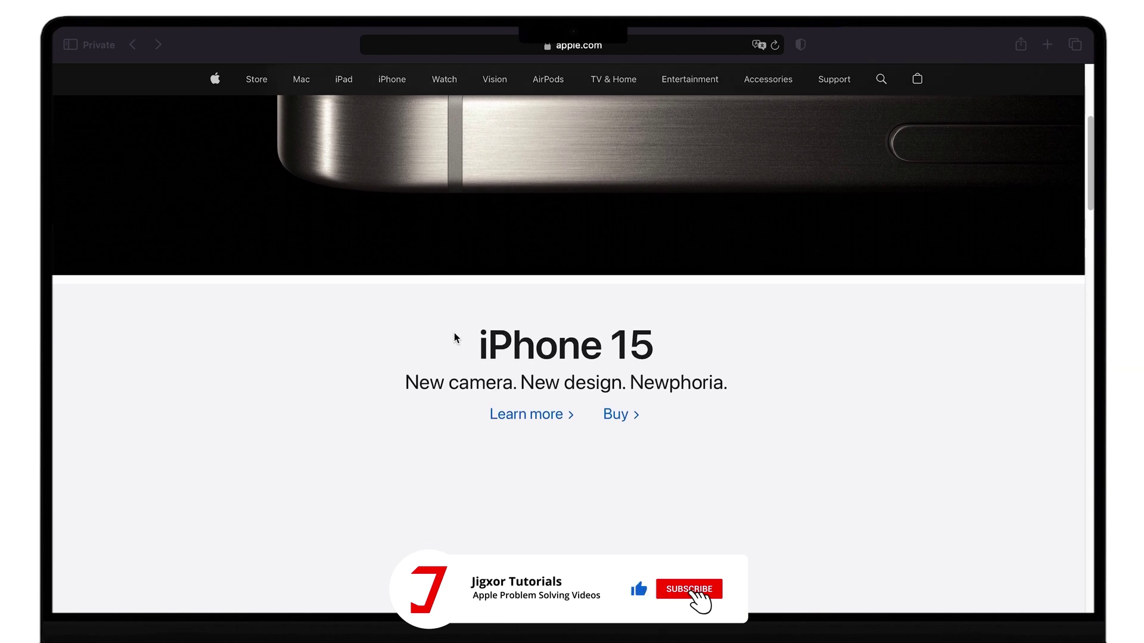
scroll(454, 338, "down", 4)
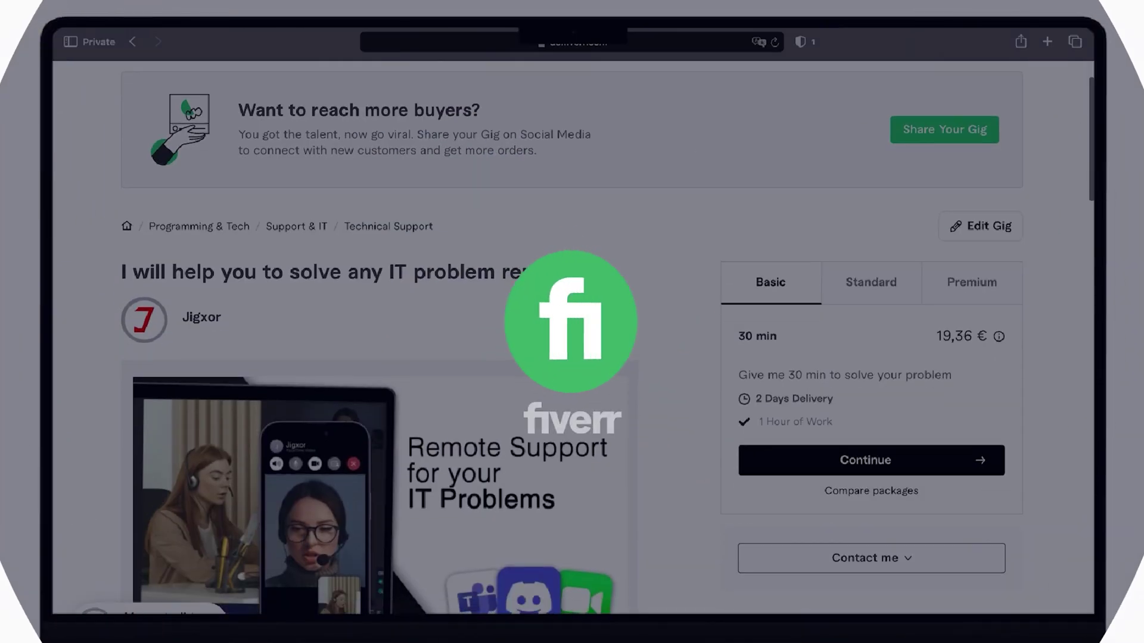
scroll(572, 333, "down", 10)
scroll(519, 327, "down", 15)
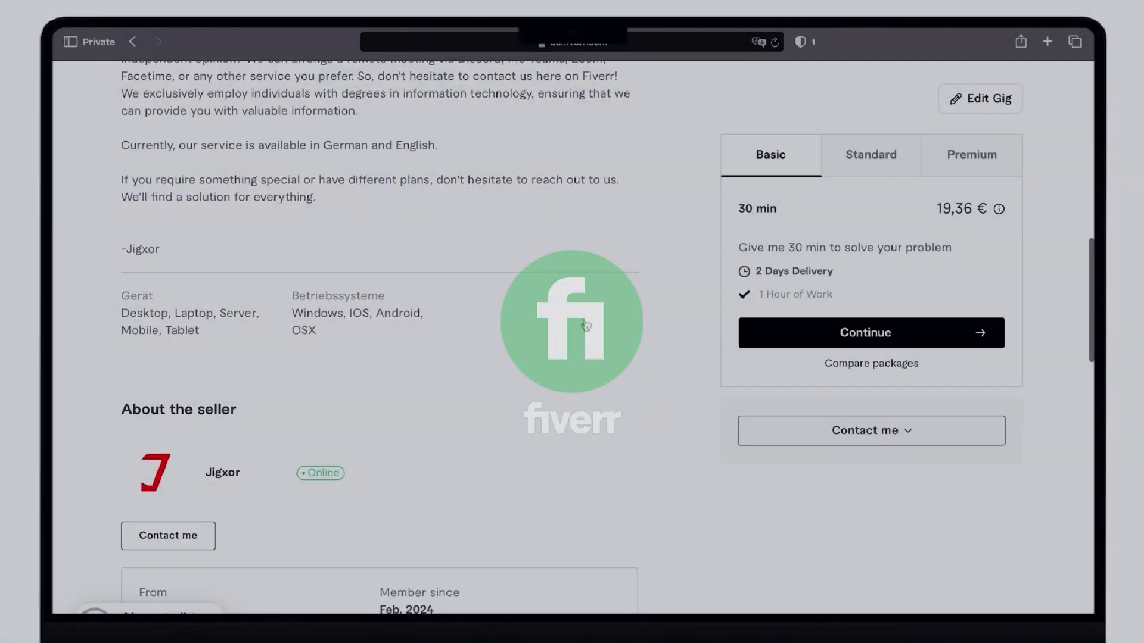